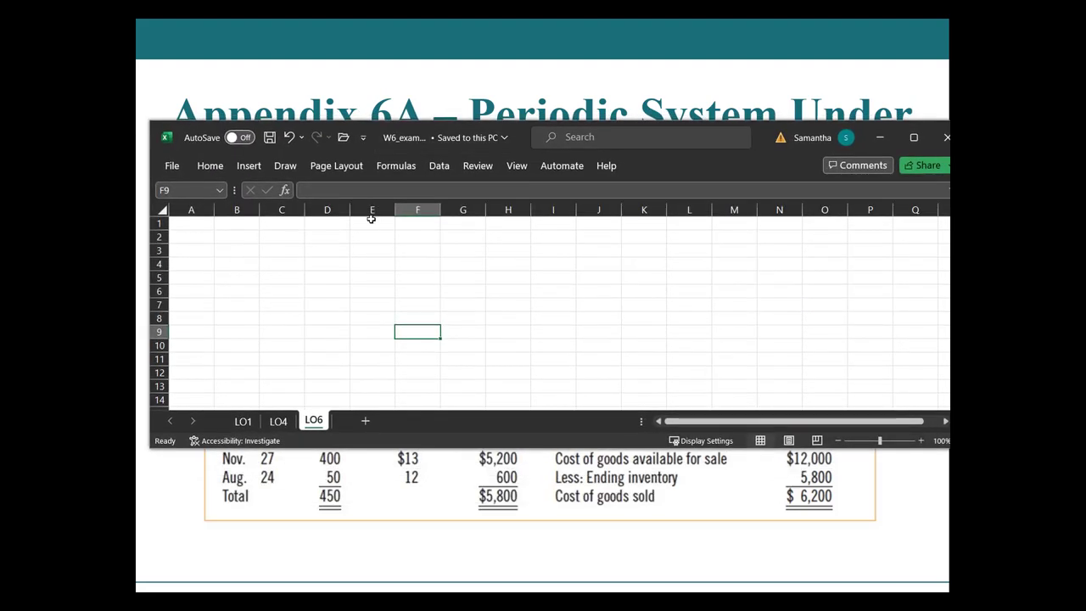
Step: Enter the equation B + P = COGS + E in cell D2
left_click(318, 232)
type("B")
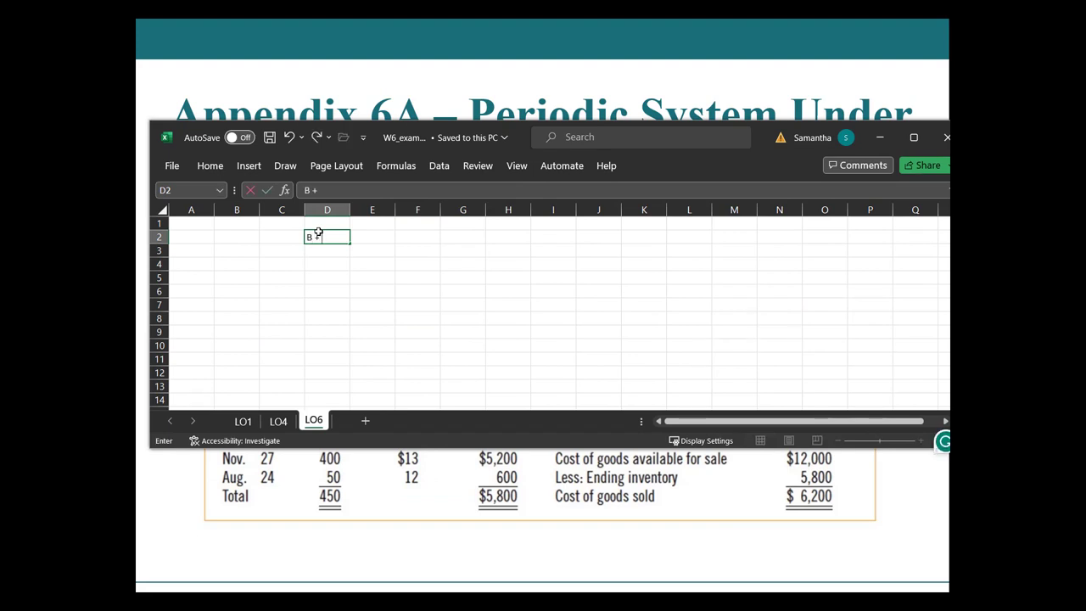
type(" + P")
type(" '=")
key("BackSpace")
key("BackSpace")
type("= COGS")
key("Return")
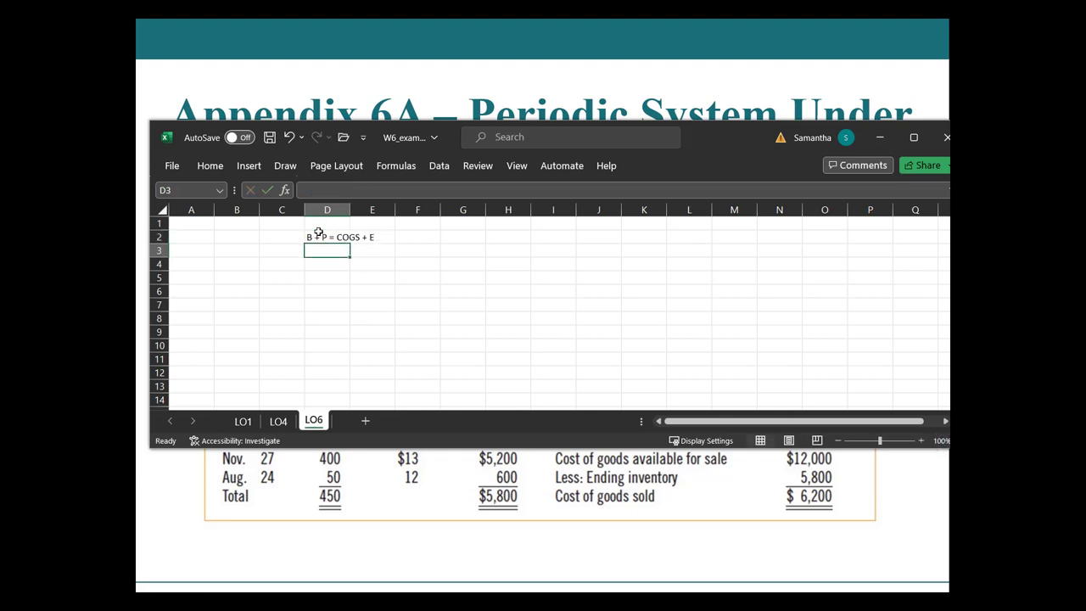
Step: Type the label Inventory into cell B2
left_click(319, 233)
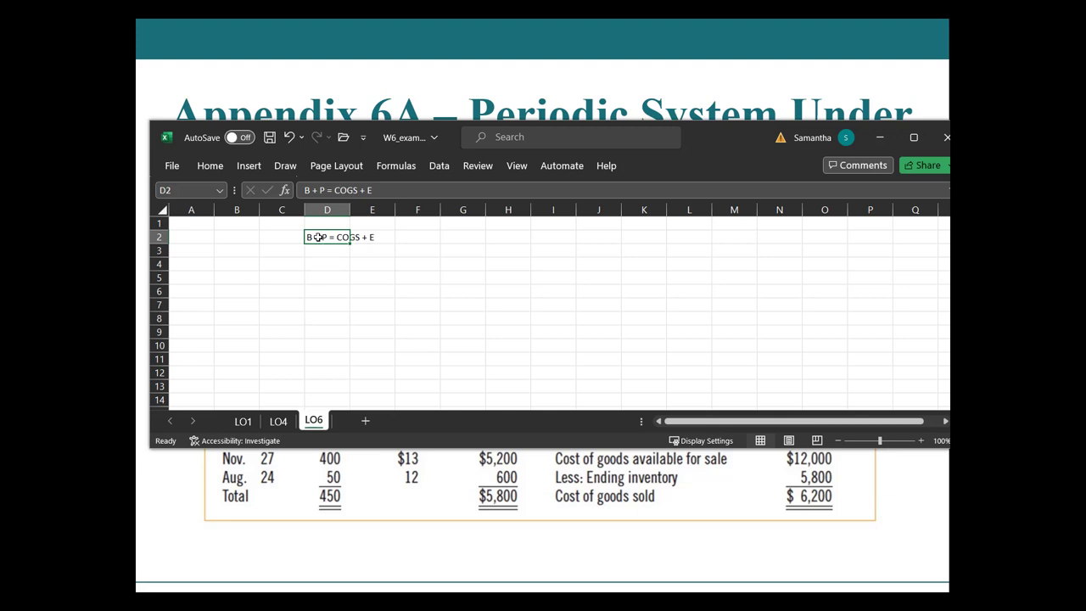
left_click(269, 235)
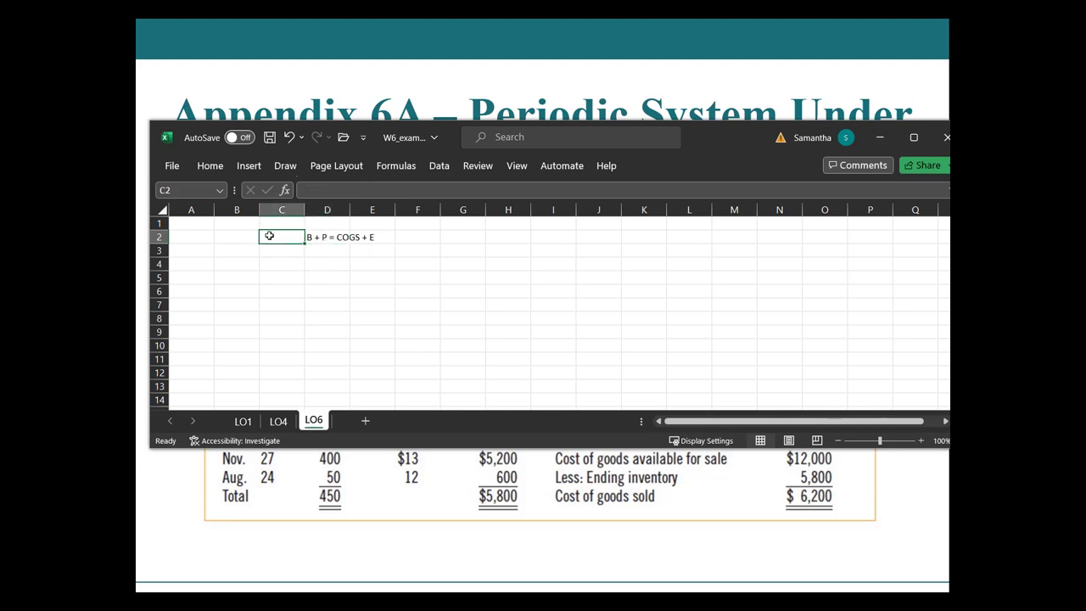
key("Left")
type("Inventr")
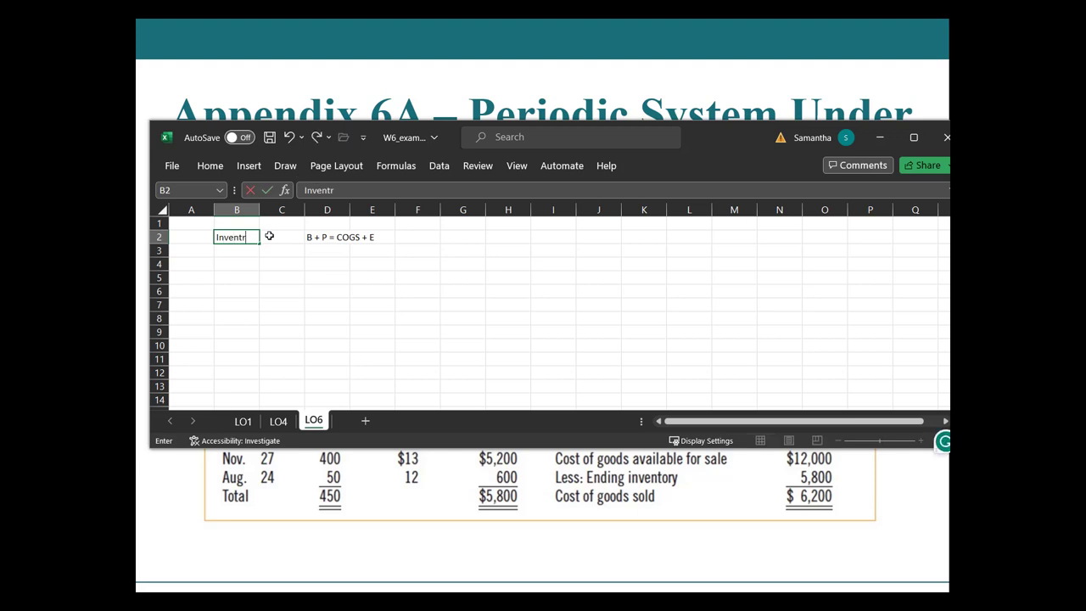
key("BackSpace")
type("ory")
key("Return")
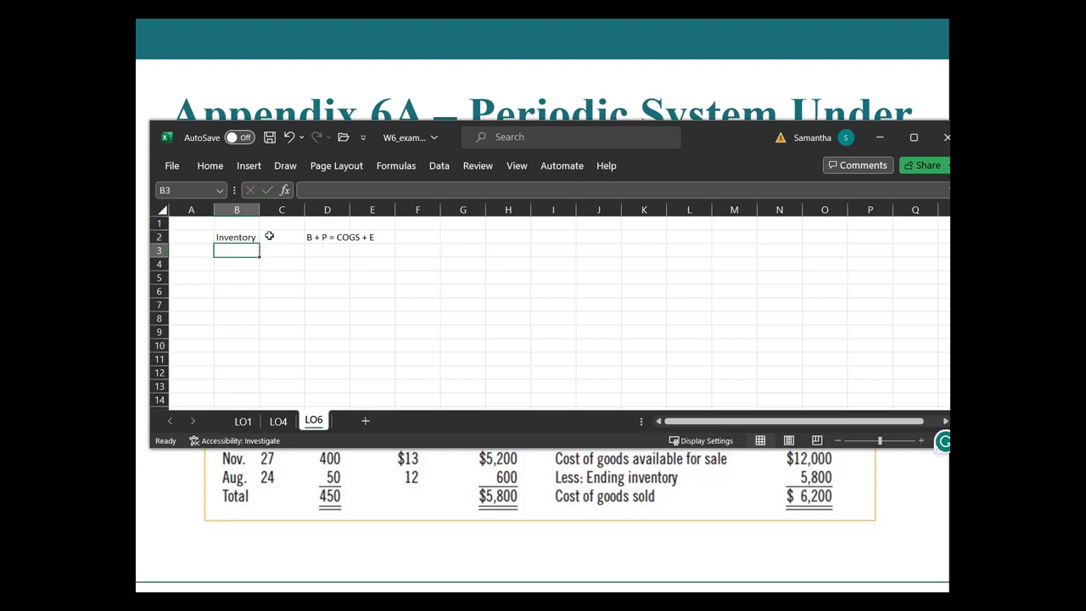
Step: Copy the Inventory Account T-account from LO1 and paste it into LO6
left_click(243, 420)
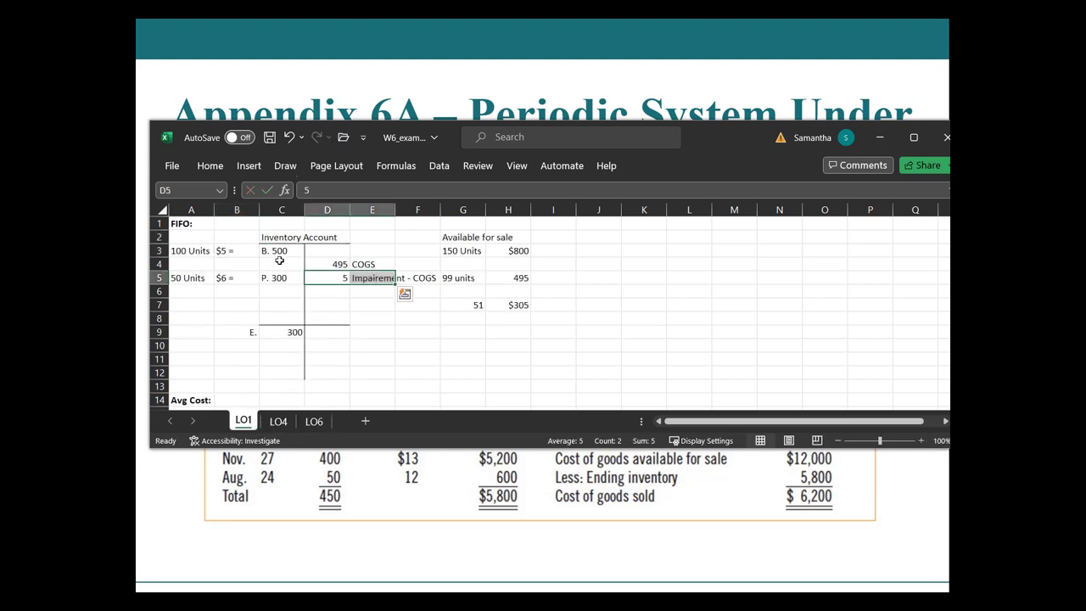
left_click_drag(293, 239, 305, 357)
key("ctrl+c")
left_click(313, 421)
key("ctrl+v")
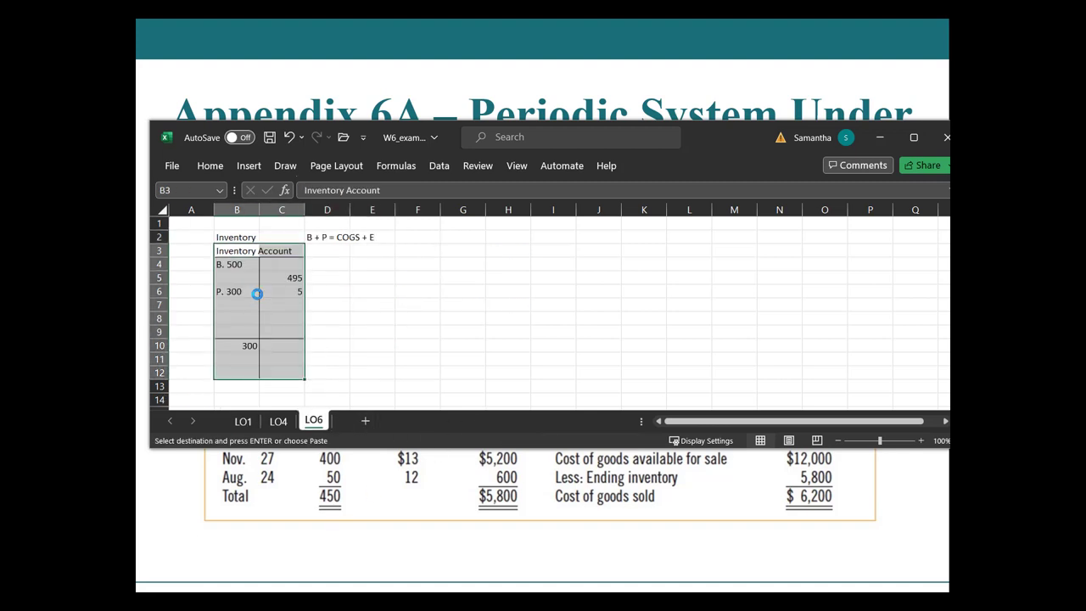
left_click(332, 348)
Step: Check the ending balance 300 against B. 500, P. 300 and credits 495 and 5
left_click(237, 266)
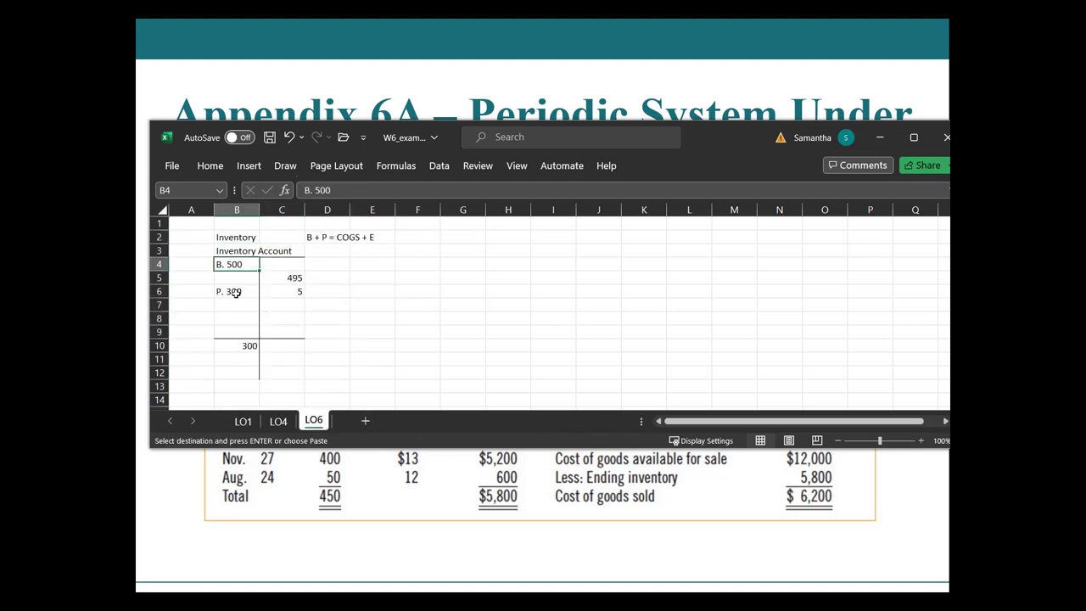
left_click(234, 293, "ctrl")
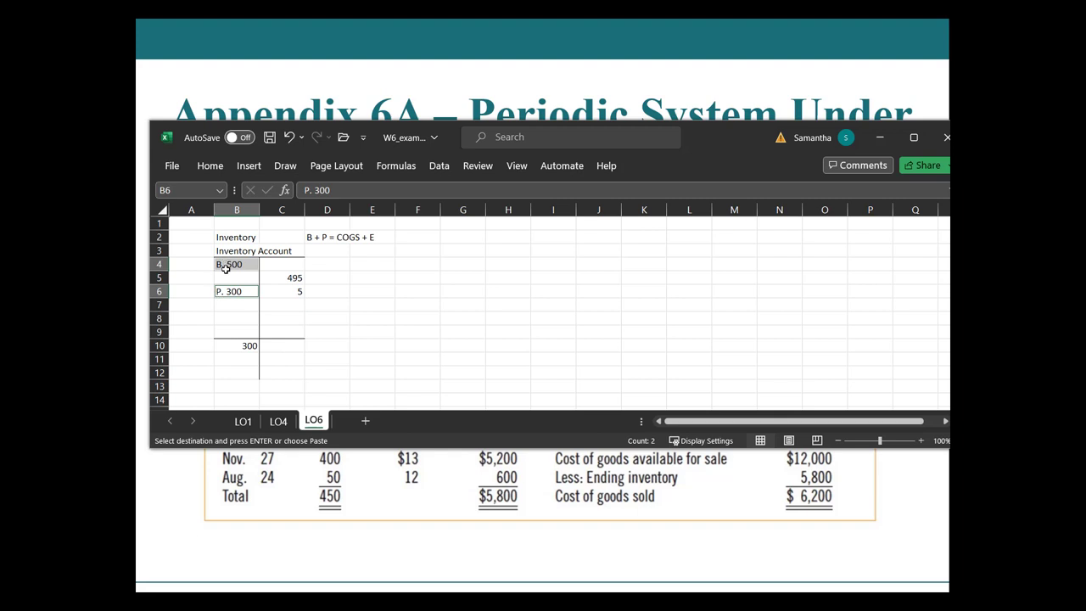
left_click(241, 346)
left_click(286, 278, "ctrl")
left_click(289, 294, "ctrl")
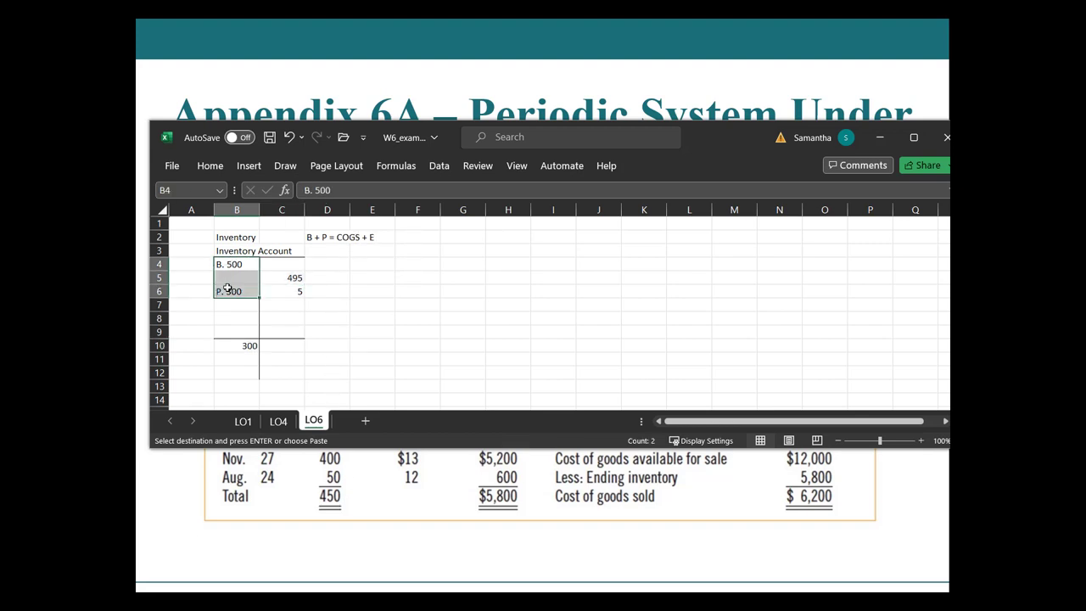
key("Tab")
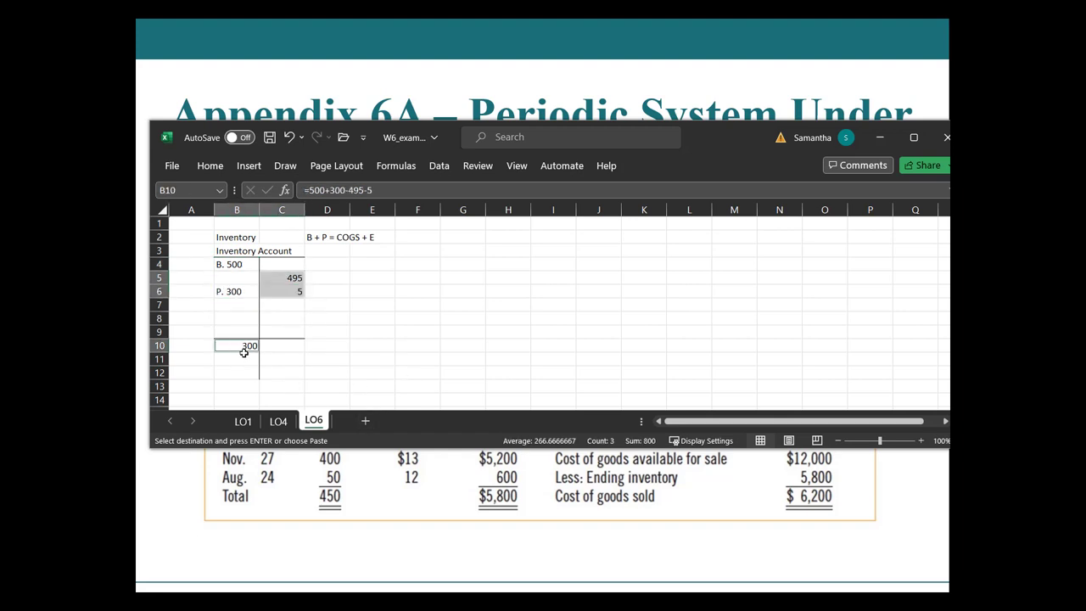
left_click(241, 347)
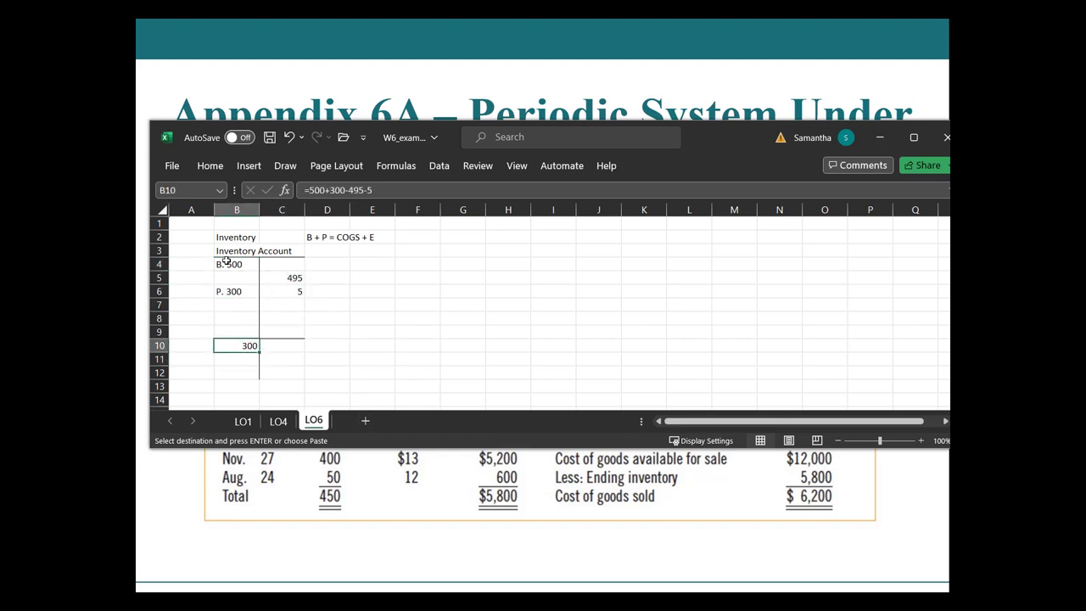
Step: Highlight the debit side, the 495 and 5 credits and the 300 balance, then deselect at E10
left_click_drag(227, 263, 225, 288)
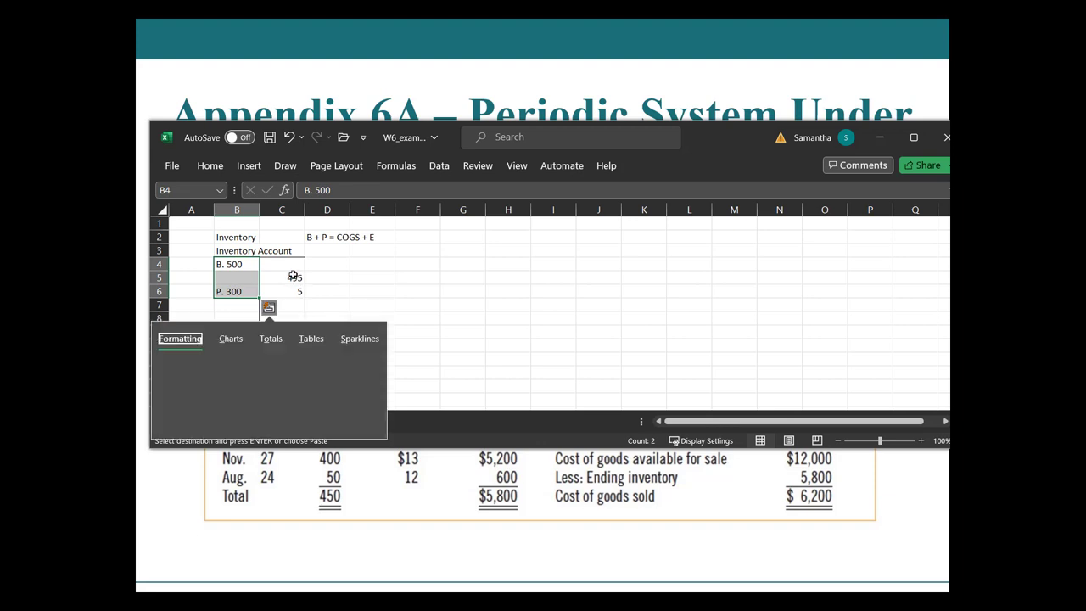
left_click_drag(292, 276, 296, 291)
left_click(242, 349, "ctrl")
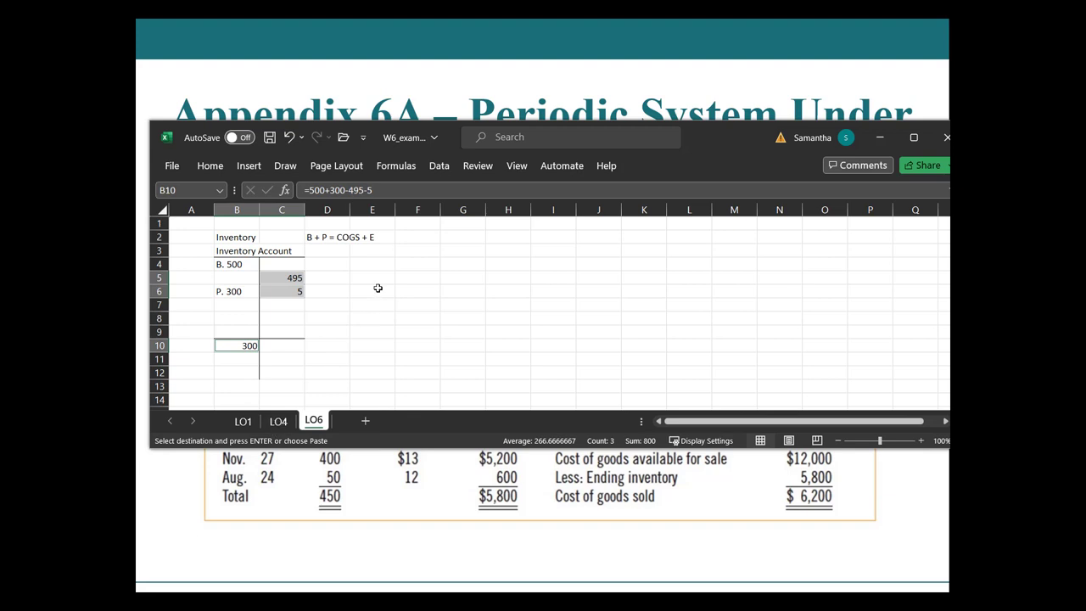
left_click_drag(236, 265, 238, 294)
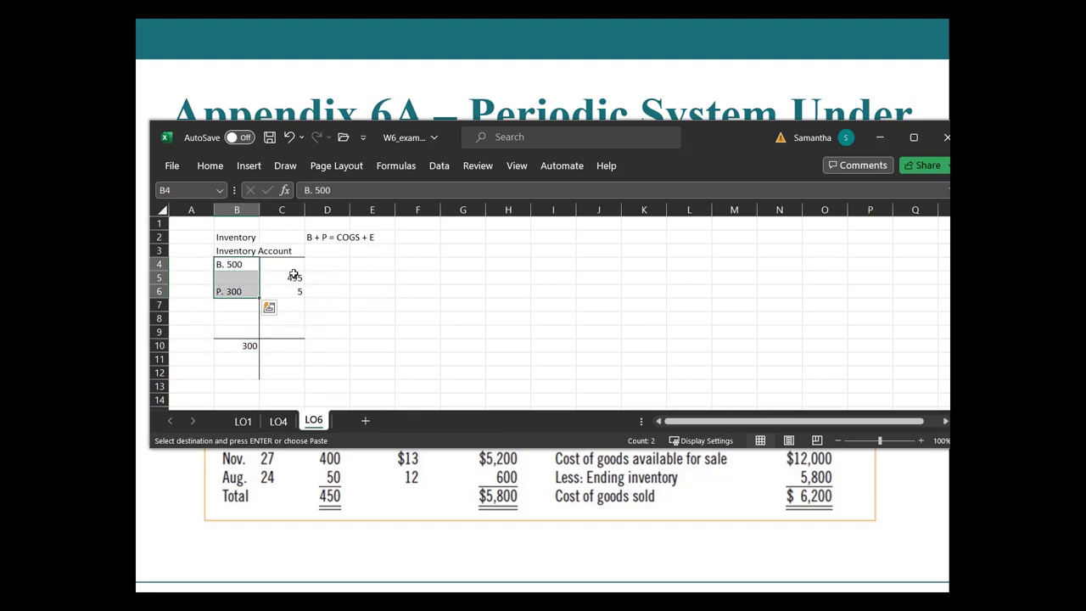
left_click_drag(293, 273, 293, 291)
left_click(250, 346)
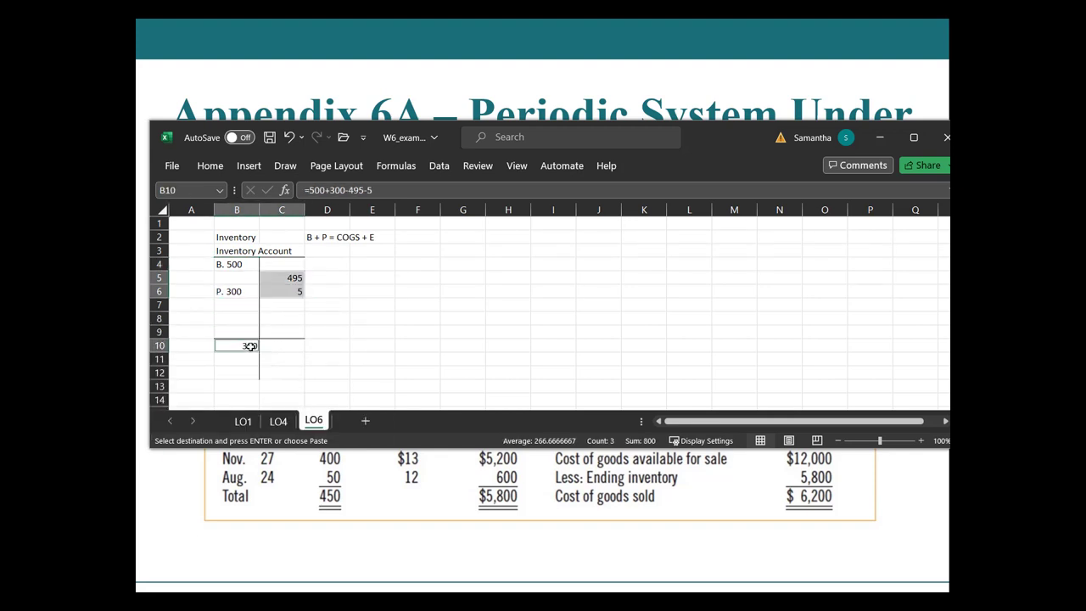
left_click(360, 341)
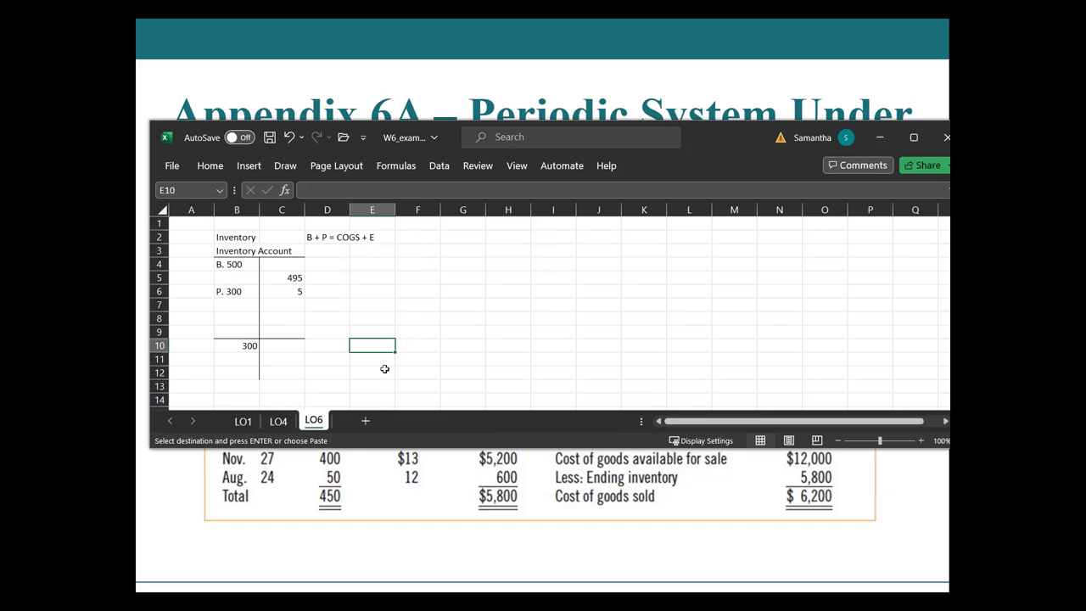
Step: Move the Excel window aside to uncover the slide's periodic FIFO cost tables
left_click(567, 139)
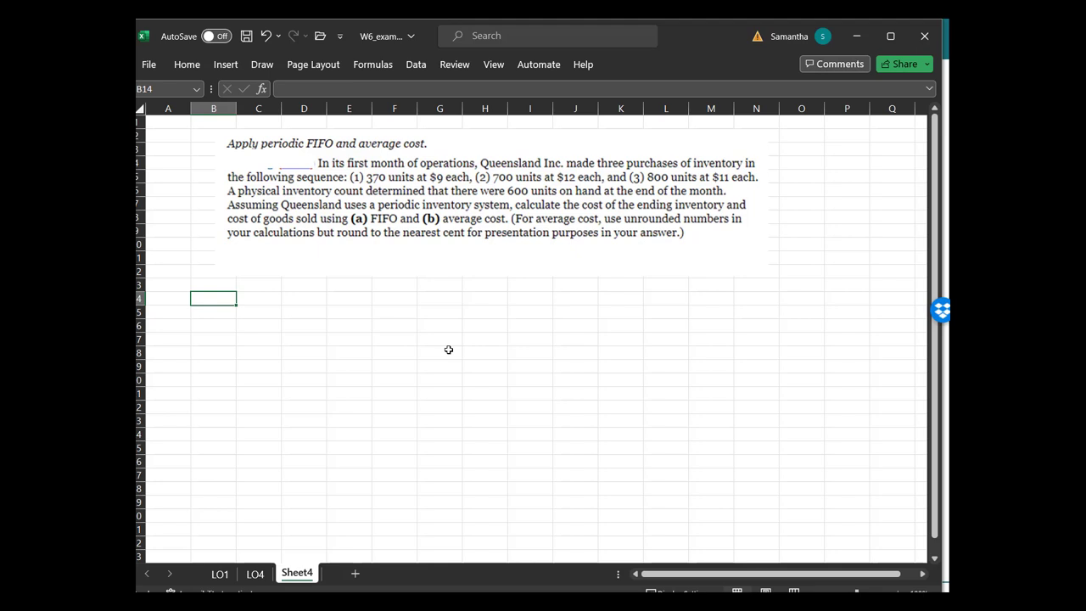
Step: Enter the headings Units, $ per Unit and $Cost in C14:E14
key("Right")
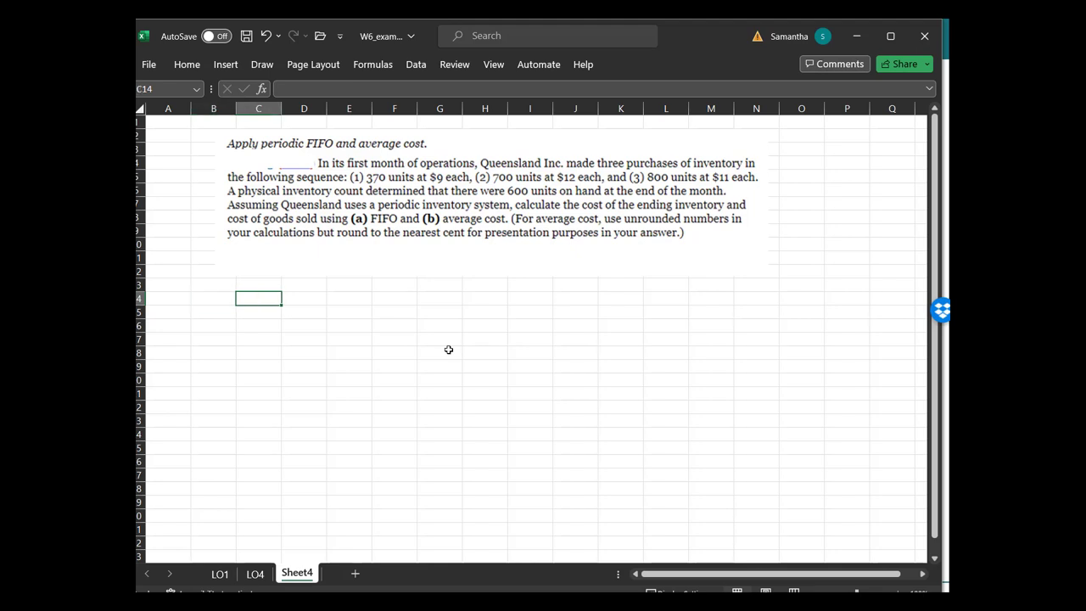
type("Units")
key("Tab")
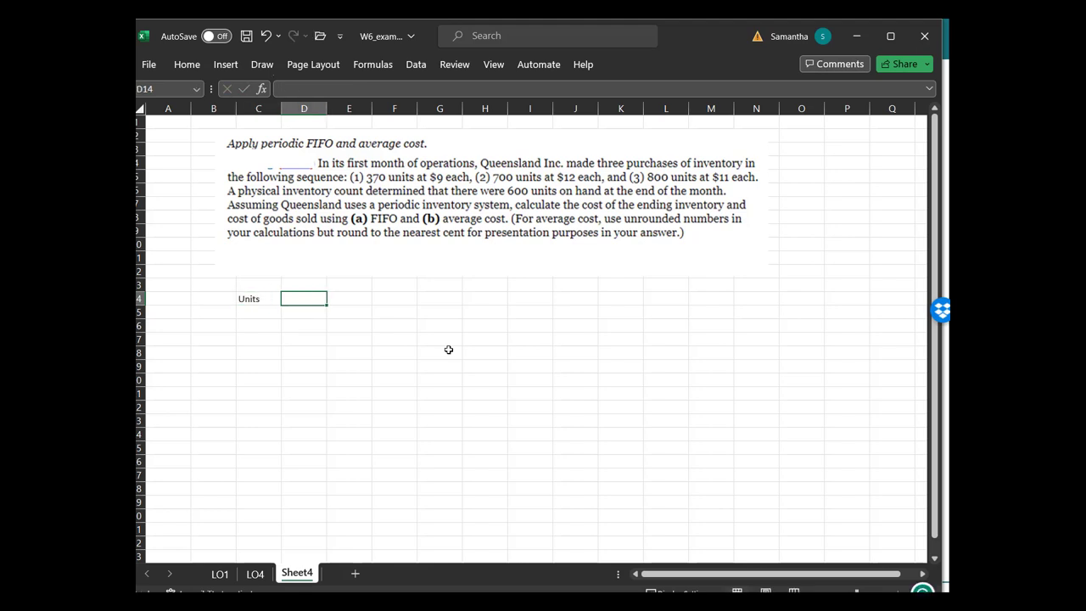
type("$ per Unit")
key("Tab")
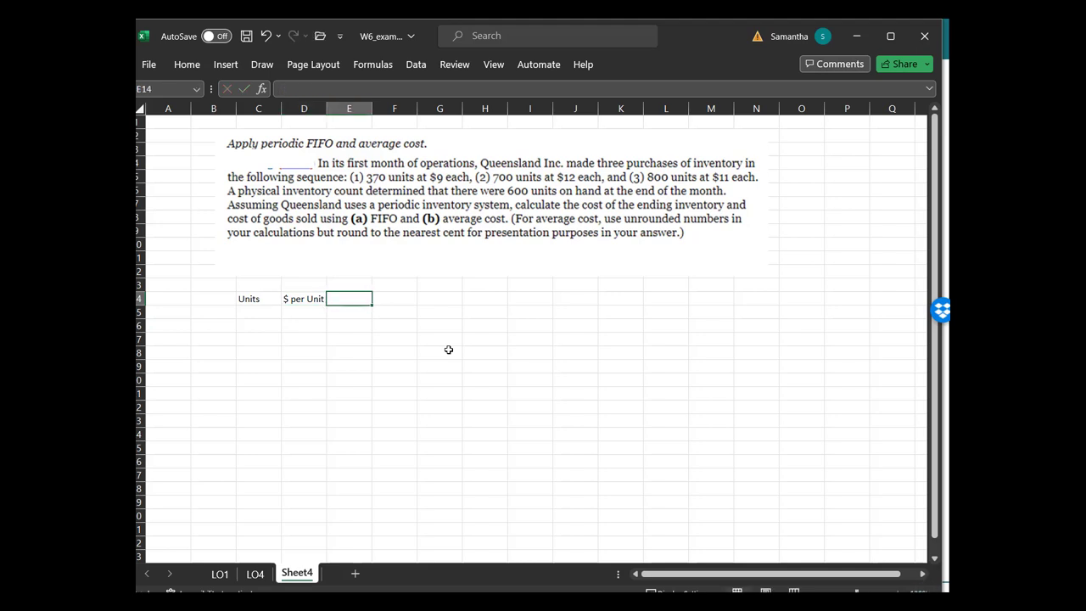
type("$$Cost")
key("Return")
Step: Make the three headings in C14:E14 bold and centred
key("Left")
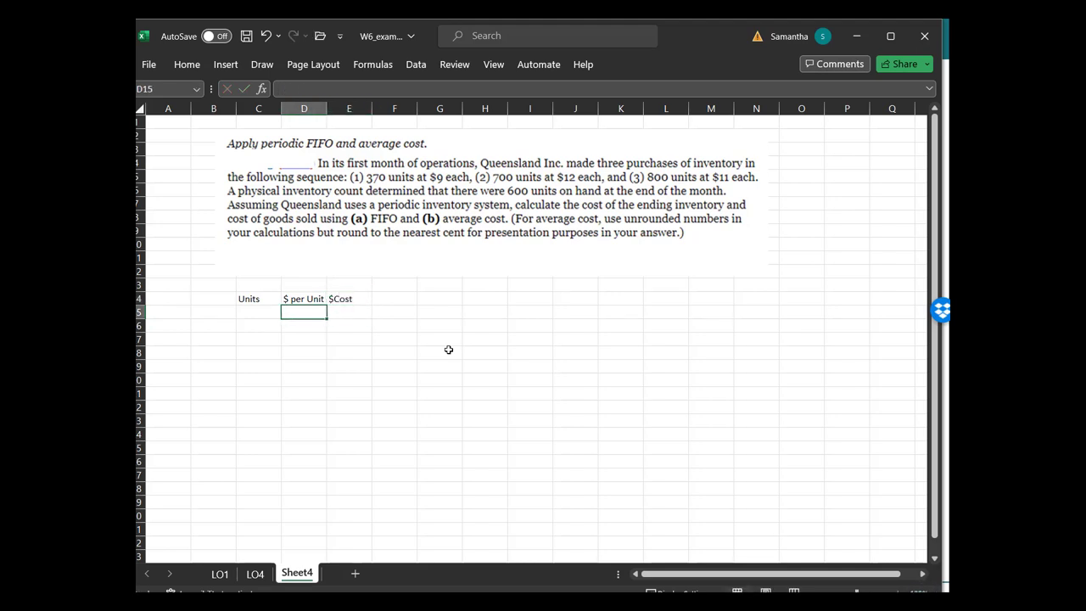
key("Left")
key("Up")
key("shift+Right")
key("shift+Right")
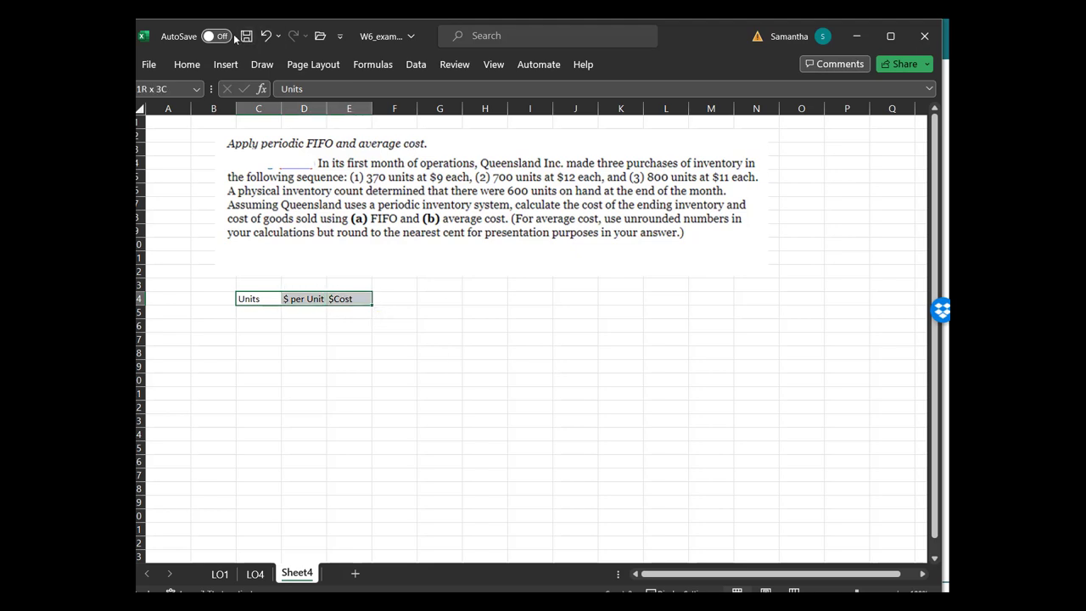
left_click(187, 65)
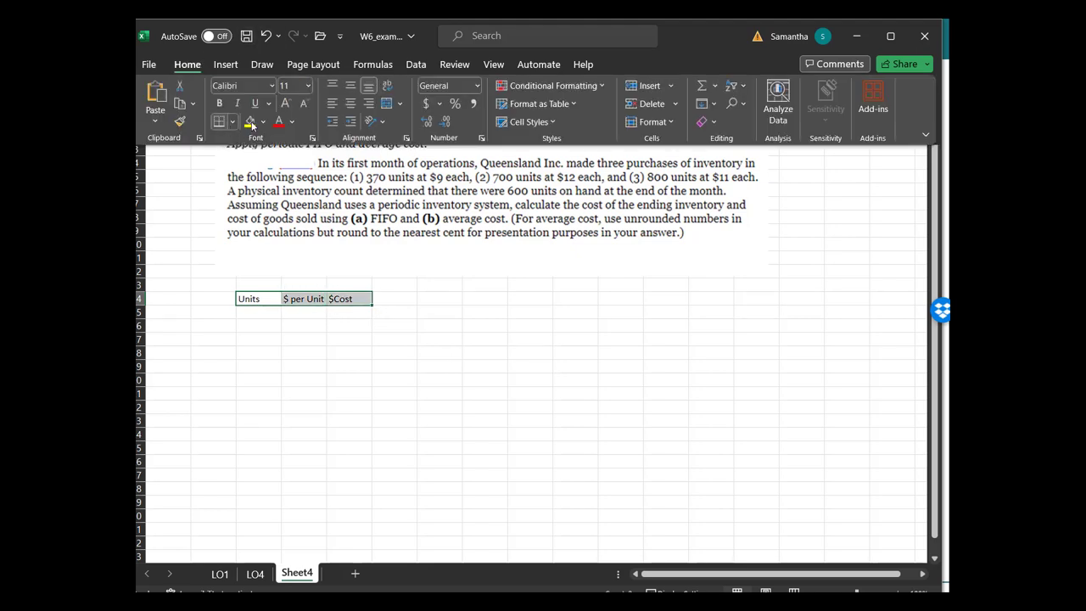
left_click(219, 102)
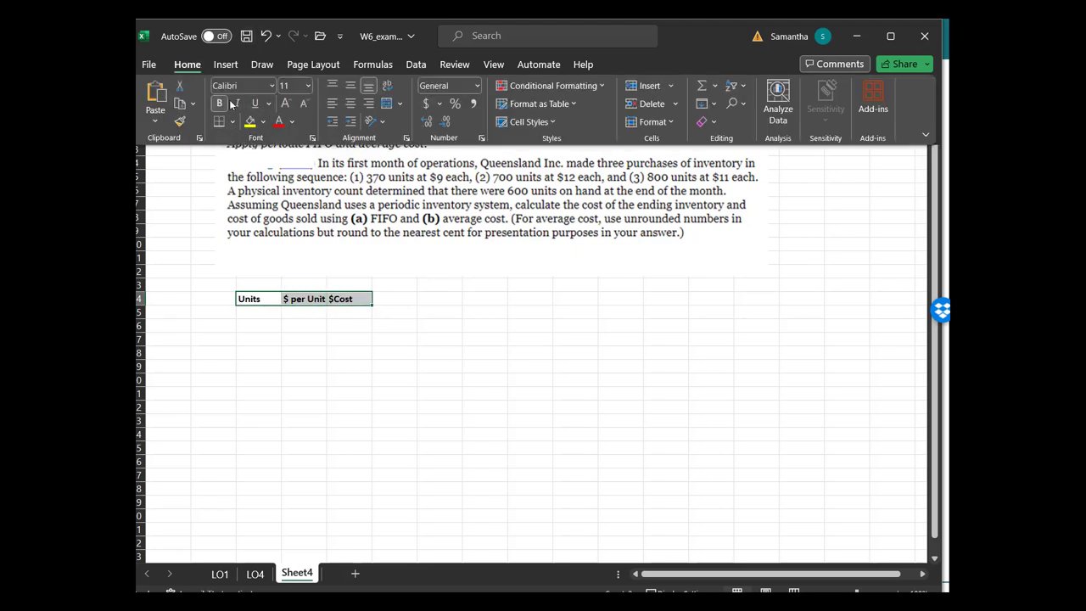
left_click(350, 104)
left_click(266, 311)
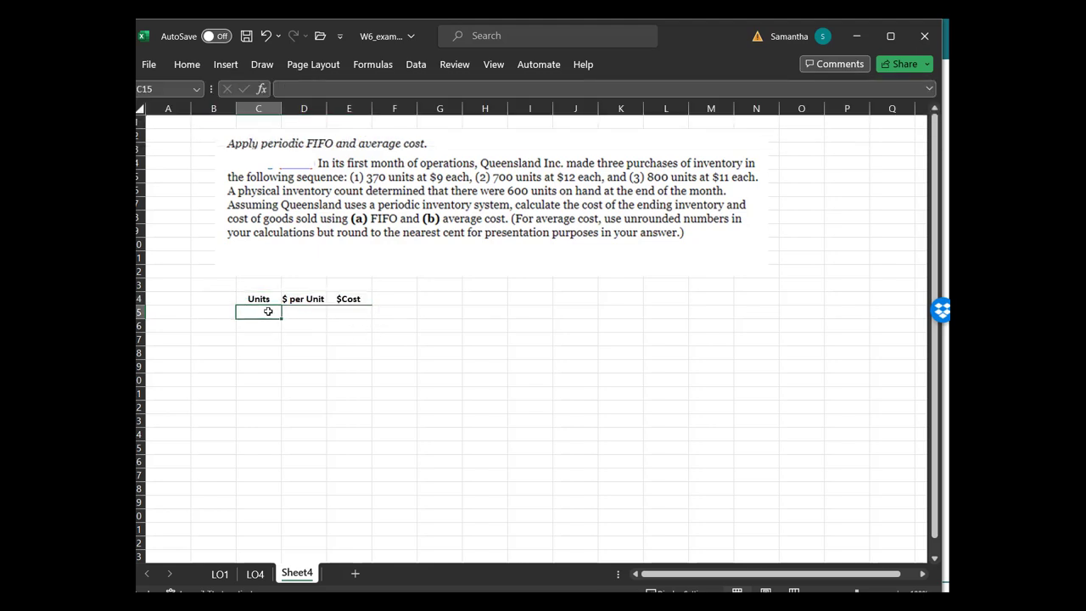
Step: Enter purchase 1) as 370 units at $9 with cost formula =C15*D15 giving 3330
key("Left")
type("1)")
key("Return")
left_click(268, 311)
type("30")
key("BackSpace")
type("70")
key("Tab")
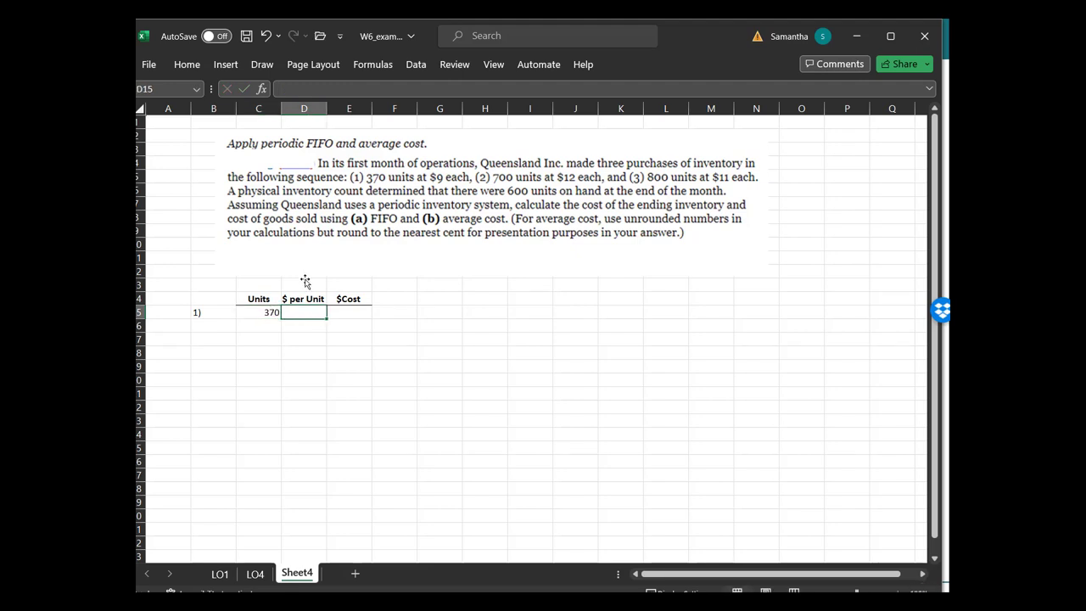
type("9")
key("Tab")
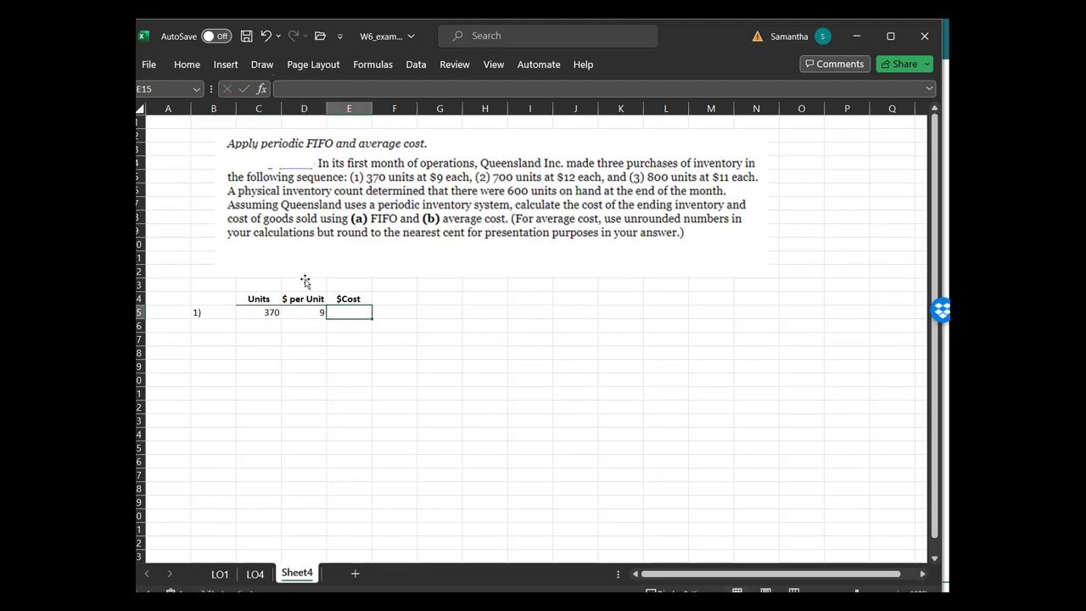
type("=")
key("Left")
key("Left")
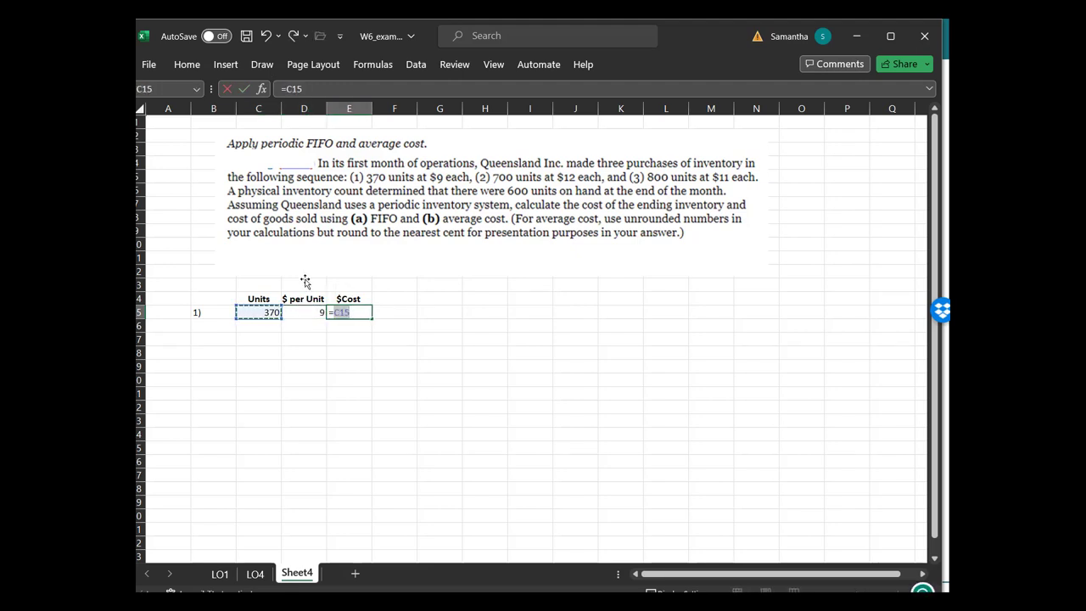
type("*")
key("Left")
key("Return")
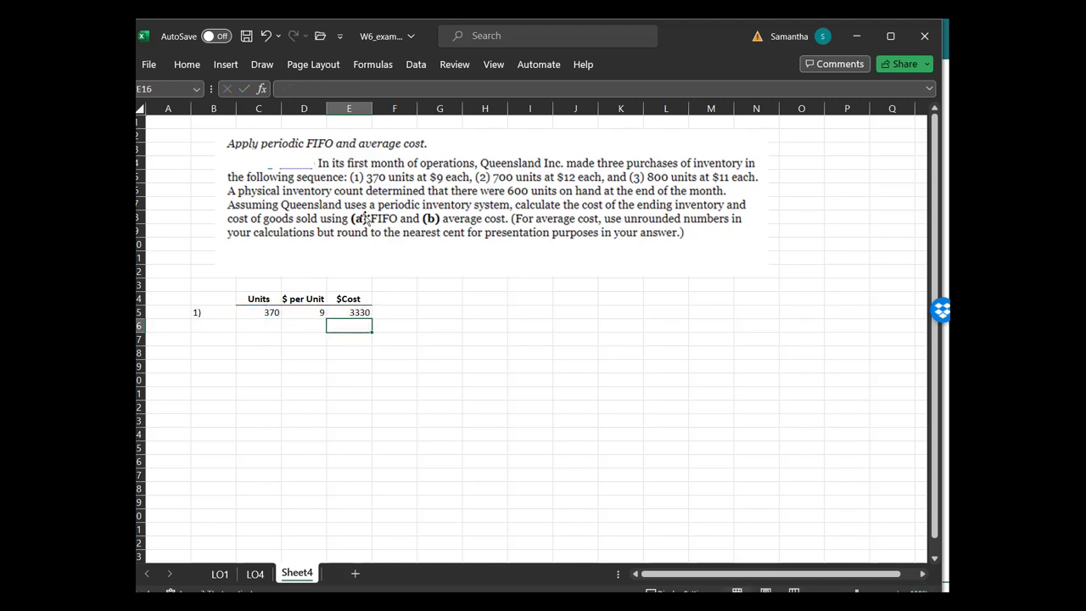
Step: Give the $Cost column accounting format with no decimal places
left_click(348, 109)
left_click(187, 64)
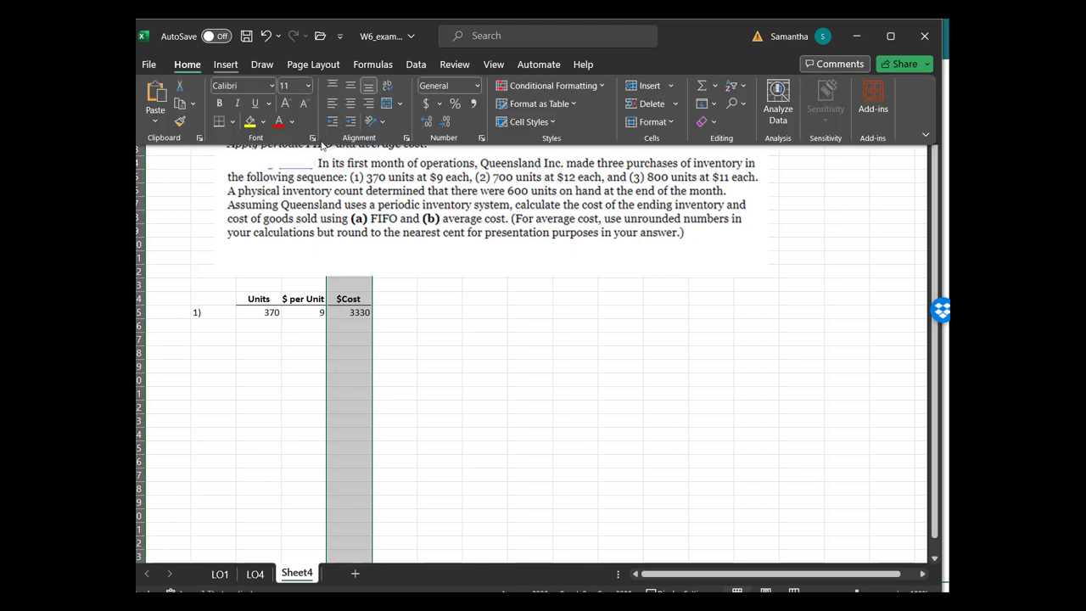
left_click(472, 104)
left_click(445, 121)
left_click(444, 121)
Step: Label row 16 as 2) and right-align the purchase labels in column B
left_click(241, 327)
left_click(220, 323)
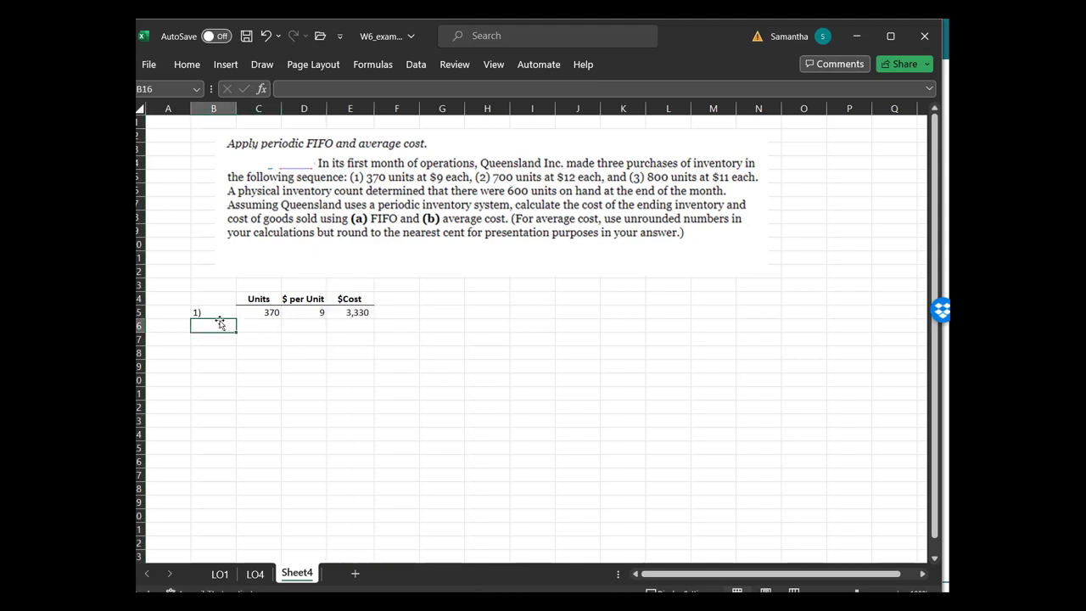
type("2")
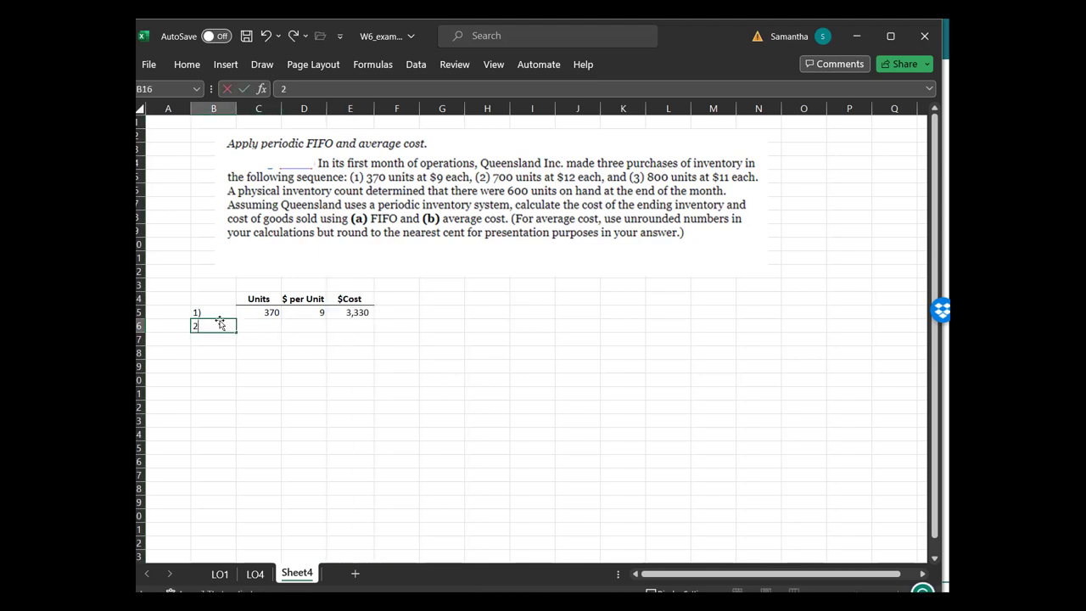
type(")")
key("Return")
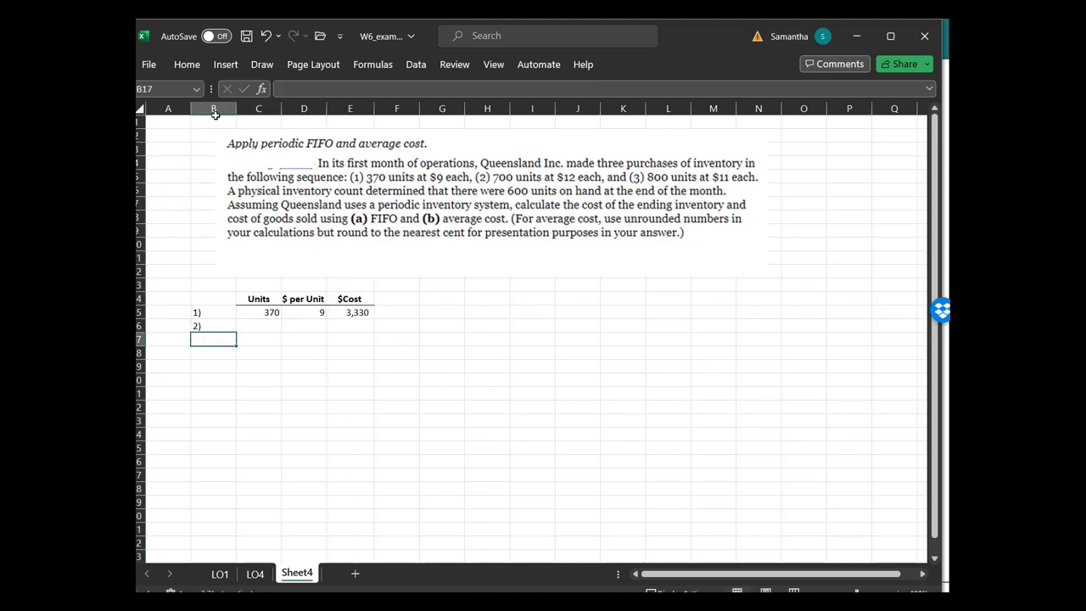
left_click(214, 108)
left_click(187, 64)
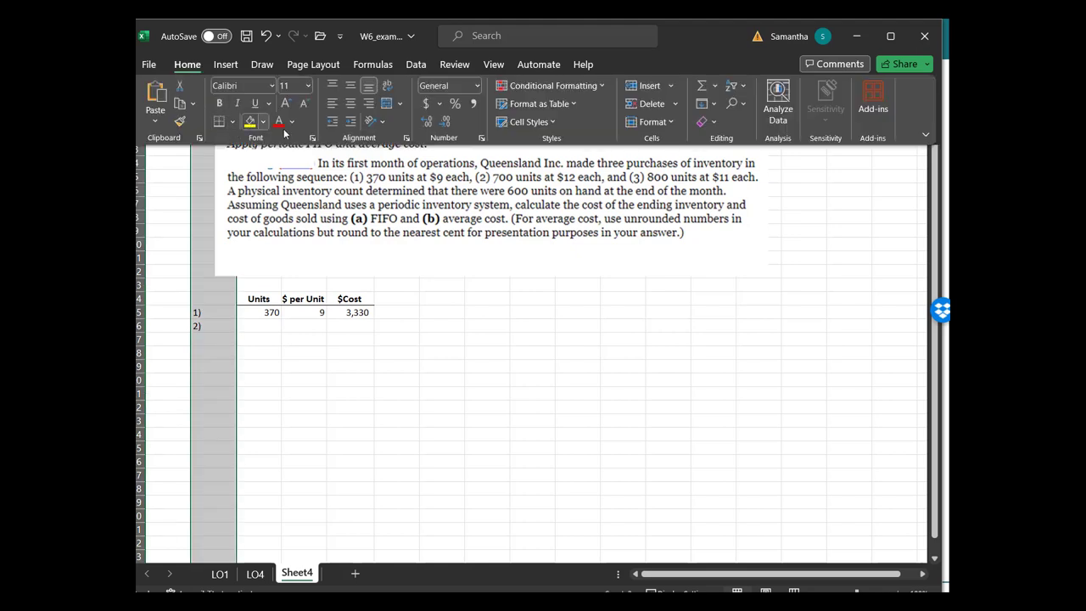
left_click(368, 102)
left_click(303, 380)
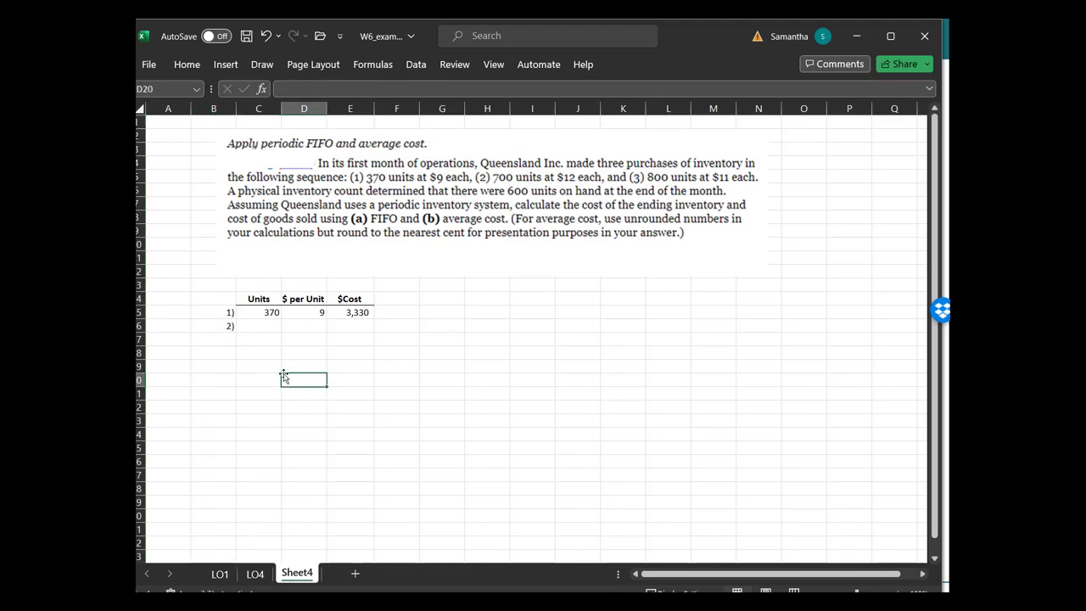
left_click(251, 340)
Step: Enter 700 units at $12 and copy the cost formula down, giving 8,400
left_click(250, 326)
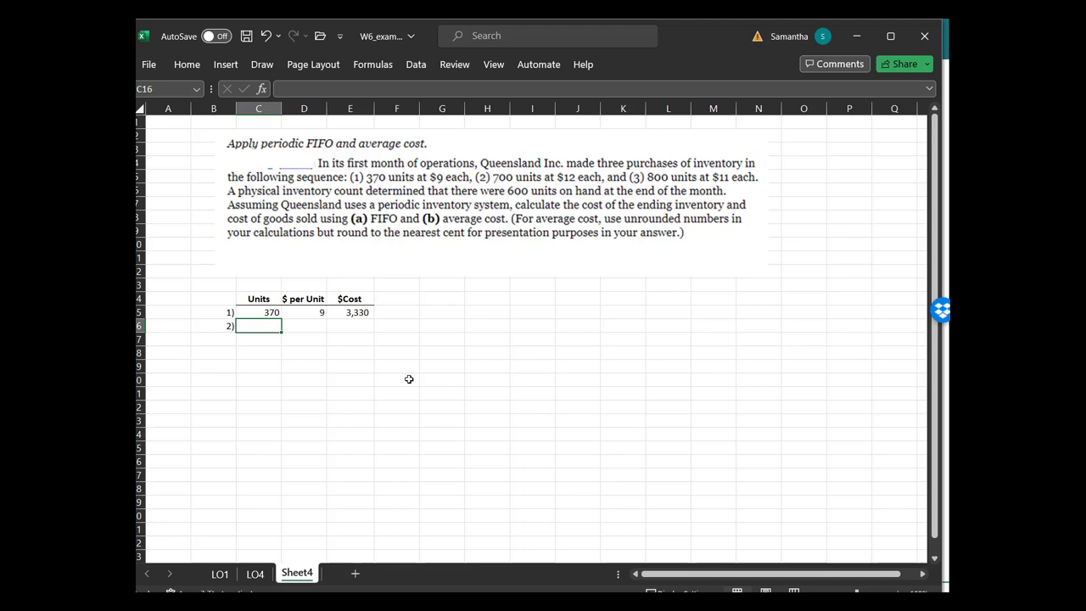
type("700")
key("Tab")
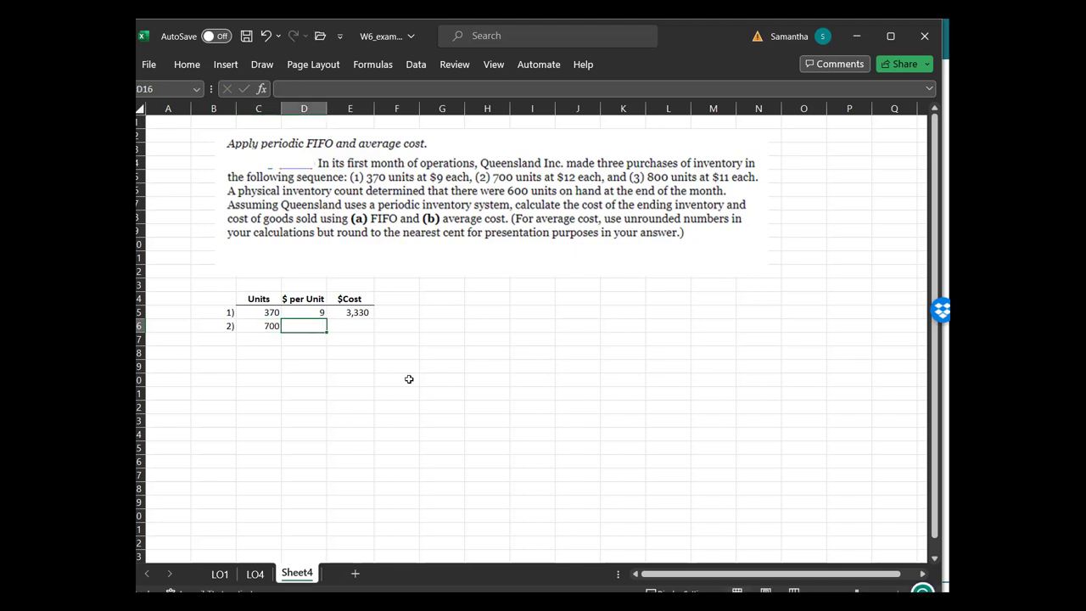
type("12")
key("Tab")
key("Up")
key("ctrl+c")
key("Down")
key("ctrl+v")
Step: Label row 17 as purchase 3)
key("Left")
key("Left")
key("Down")
key("Left")
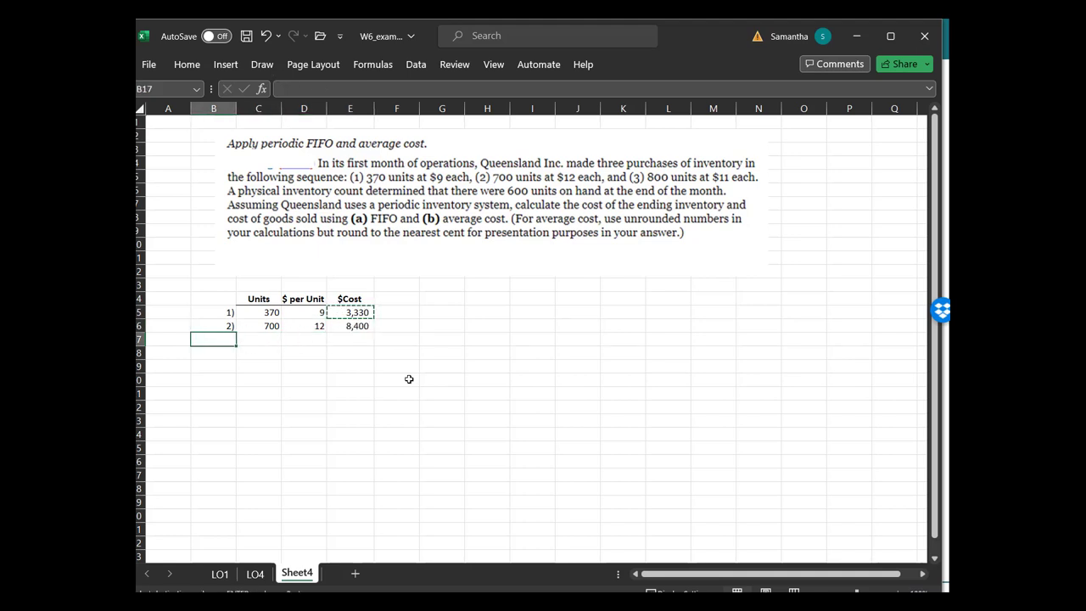
type("3)")
key("Return")
Step: Enter 800 units at $11 with cost formula =C17*D17 giving 8,800
key("Up")
key("Right")
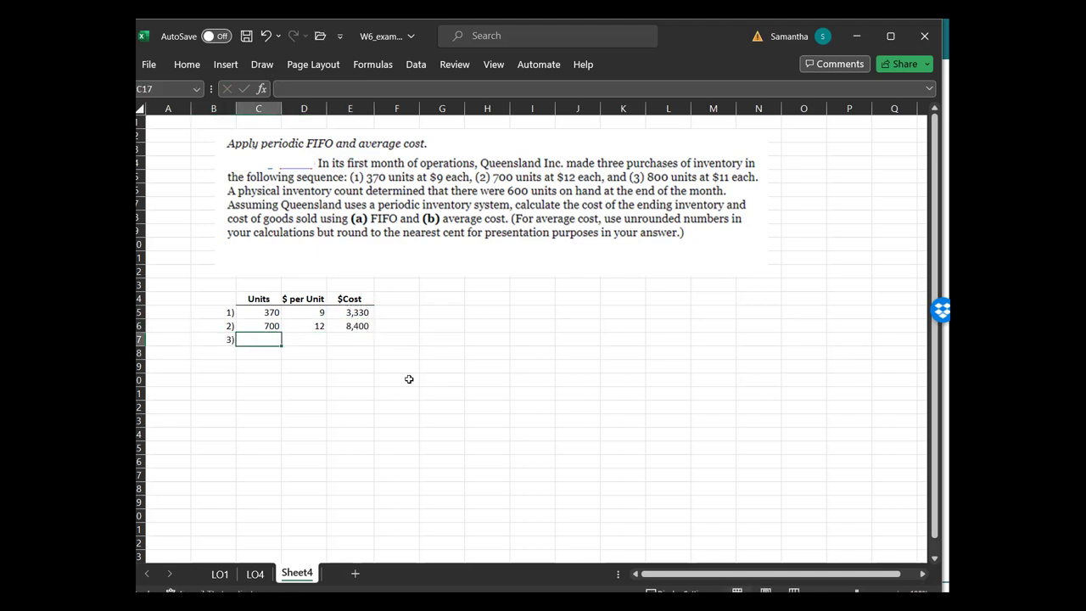
type("800")
key("Tab")
type("11")
key("Tab")
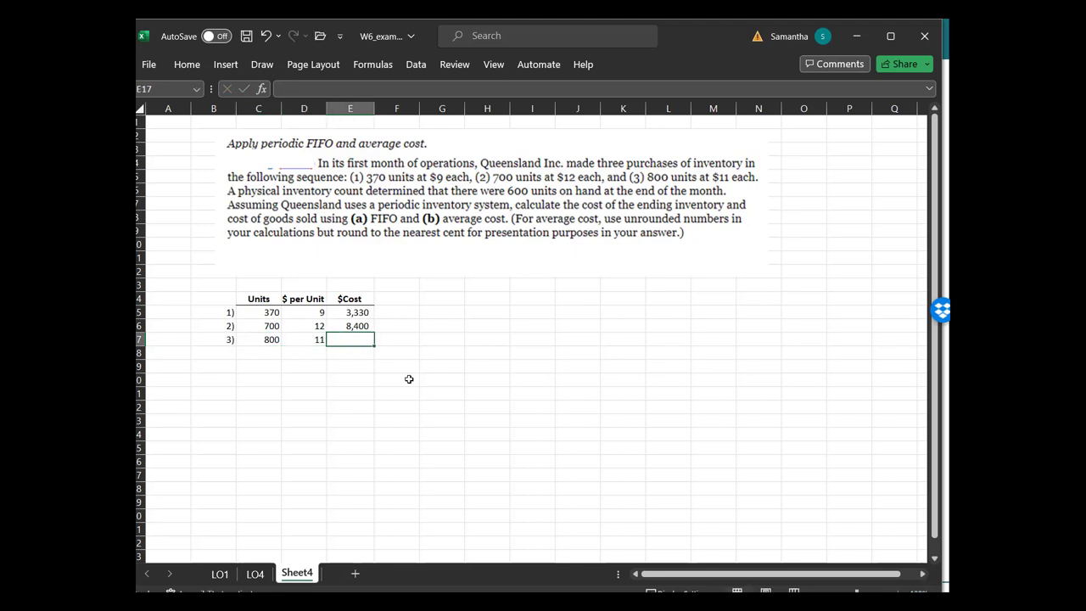
type("=")
key("Left")
key("Left")
type("*")
key("Left")
key("Return")
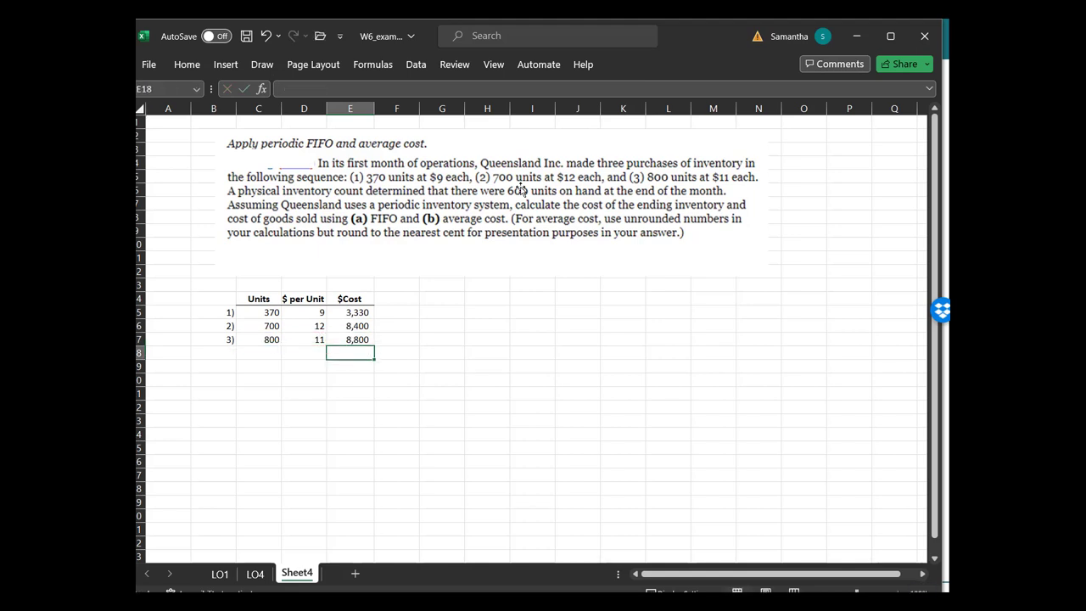
Step: Add an Ending inventory label in row 20 with 600 units beside it
key("Left")
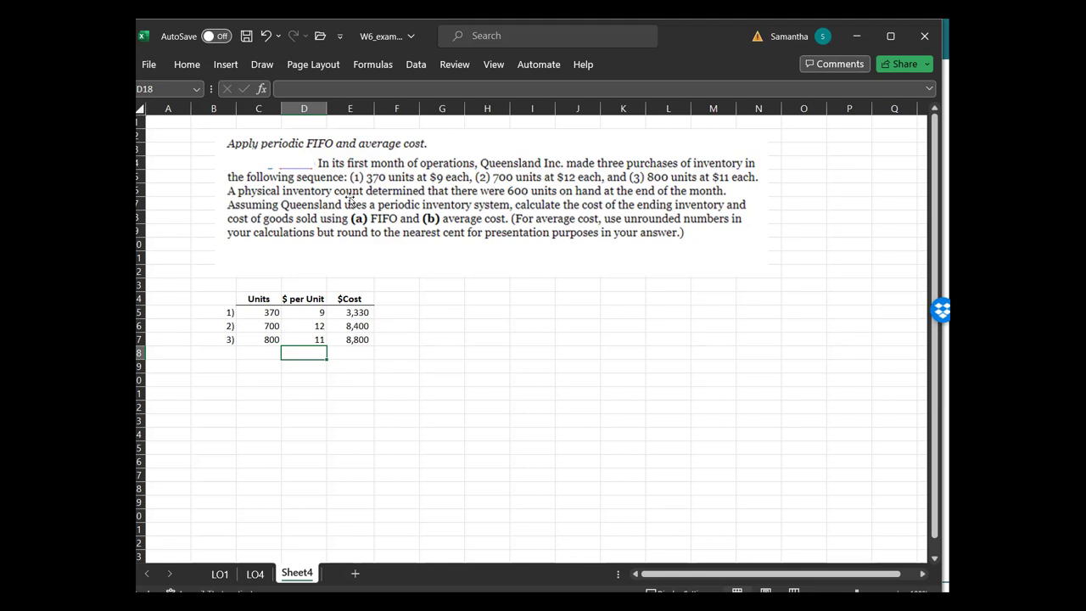
left_click(260, 382)
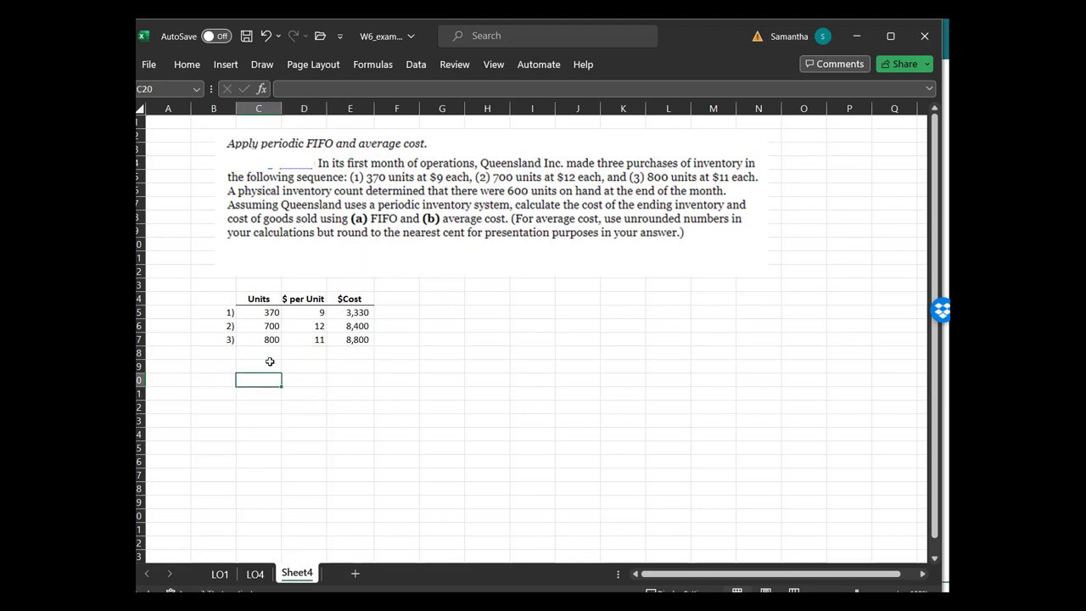
type("Ending inventory =")
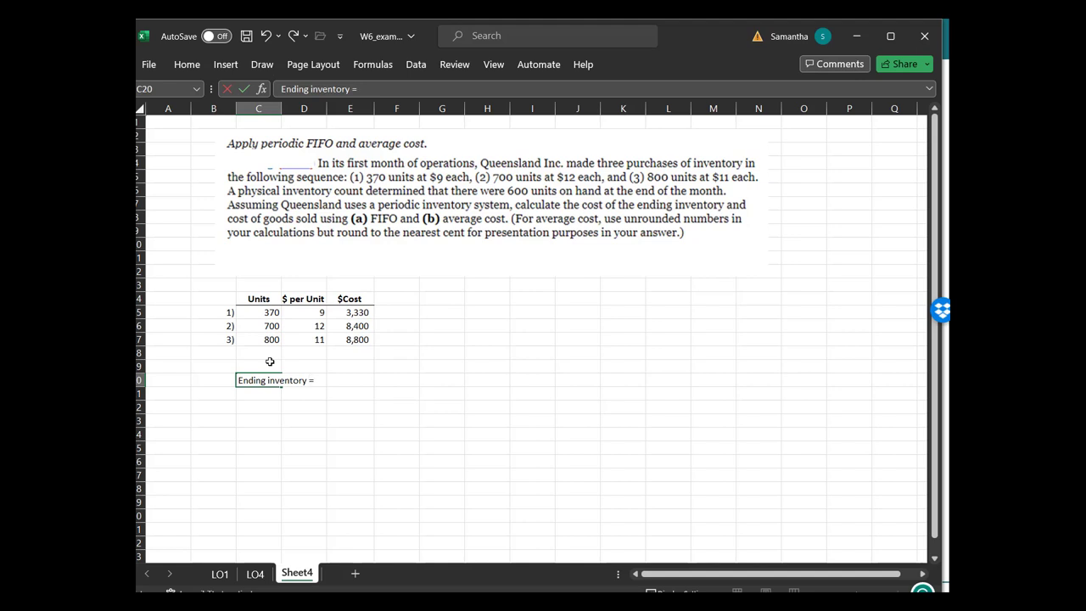
key("Tab")
key("Tab")
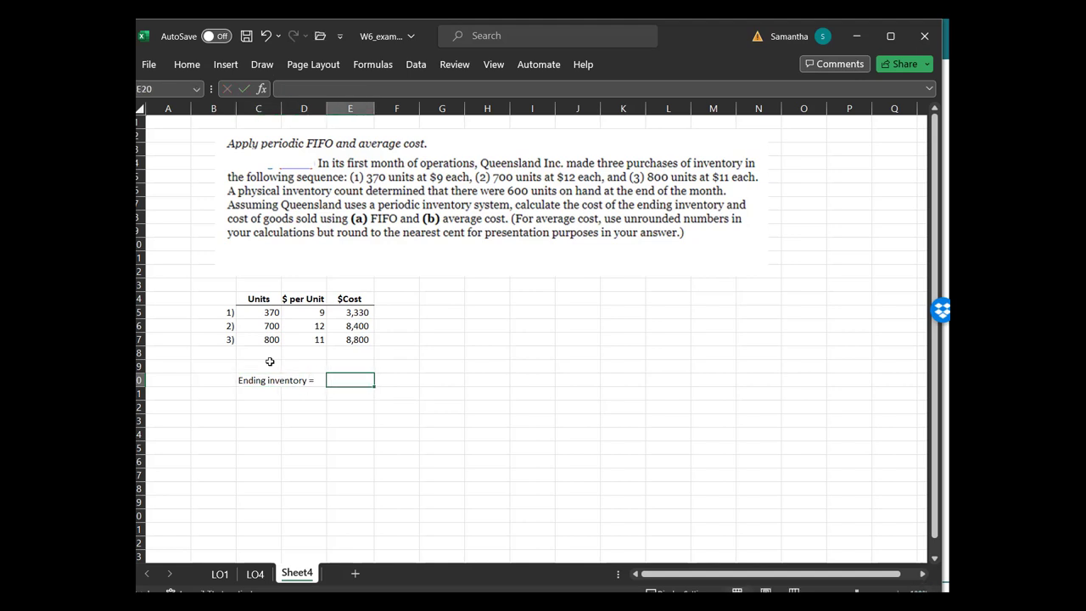
type("600")
key("Return")
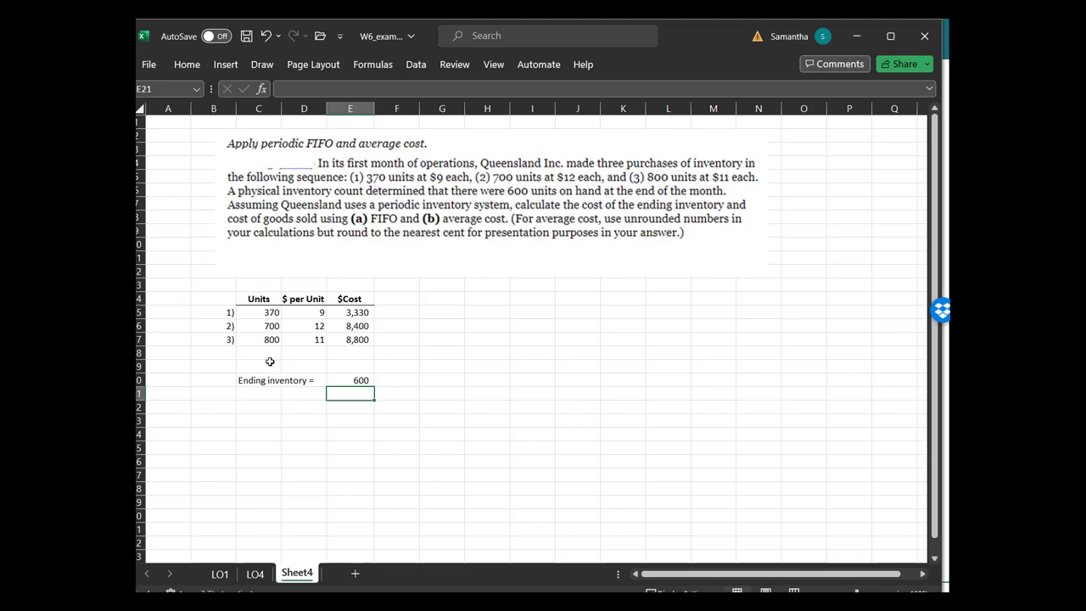
Step: AutoSum the three purchase costs into E18, totalling 20,530
left_click(360, 341)
left_click(187, 64)
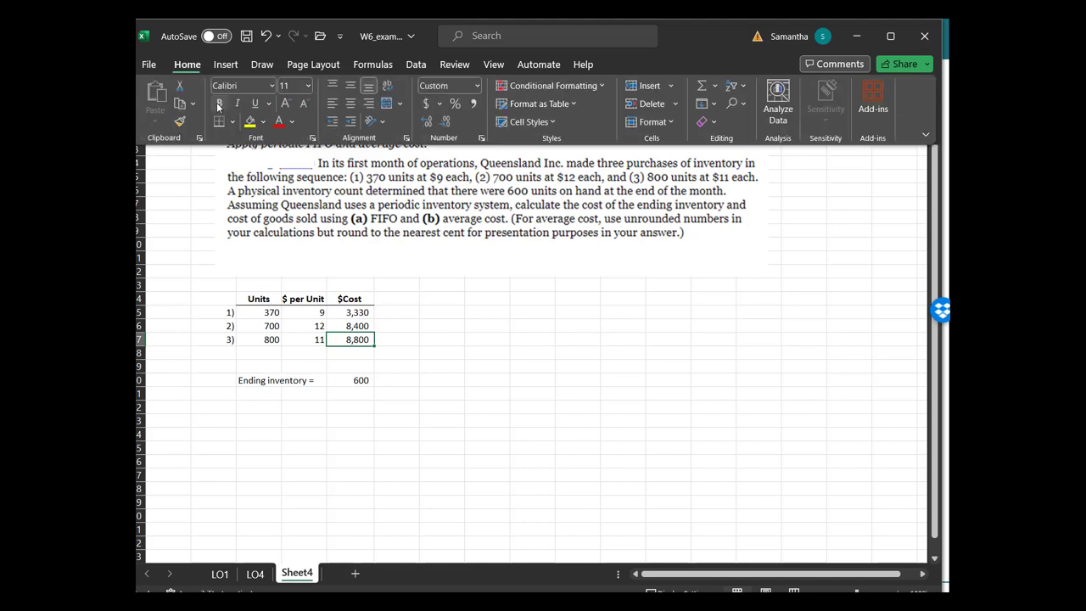
key("Escape")
key("Return")
left_click(186, 65)
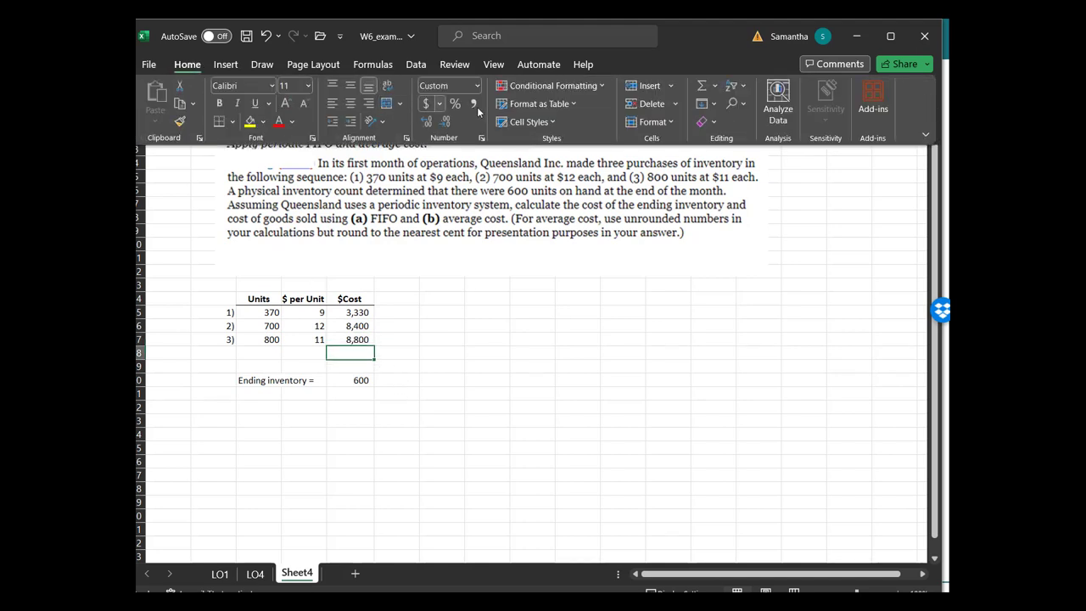
left_click(373, 64)
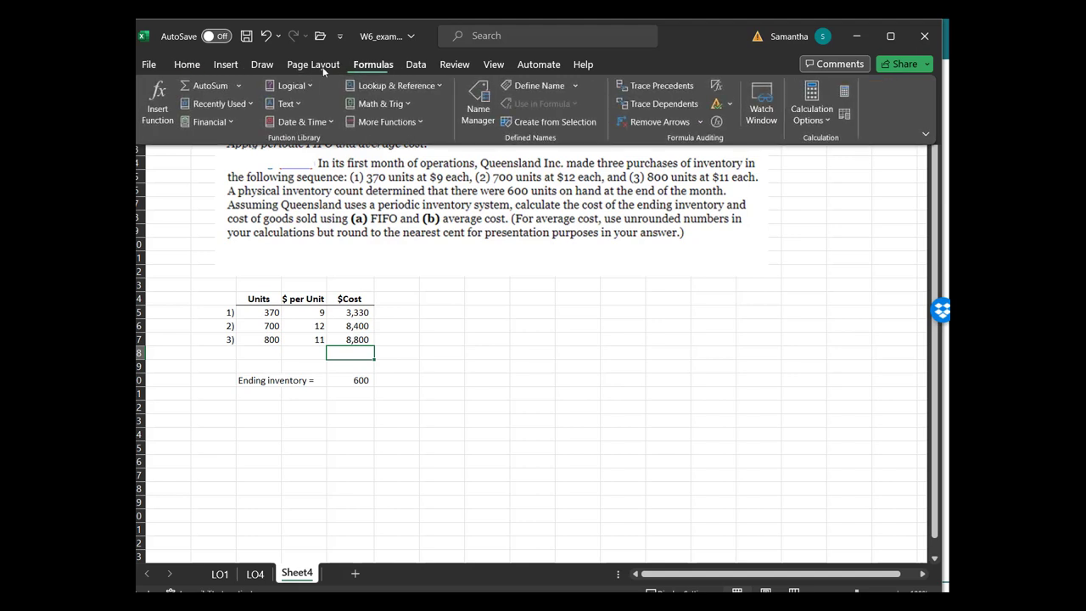
left_click(212, 85)
key("Return")
Step: Type the label Available for sale into A18
key("Left")
key("Up")
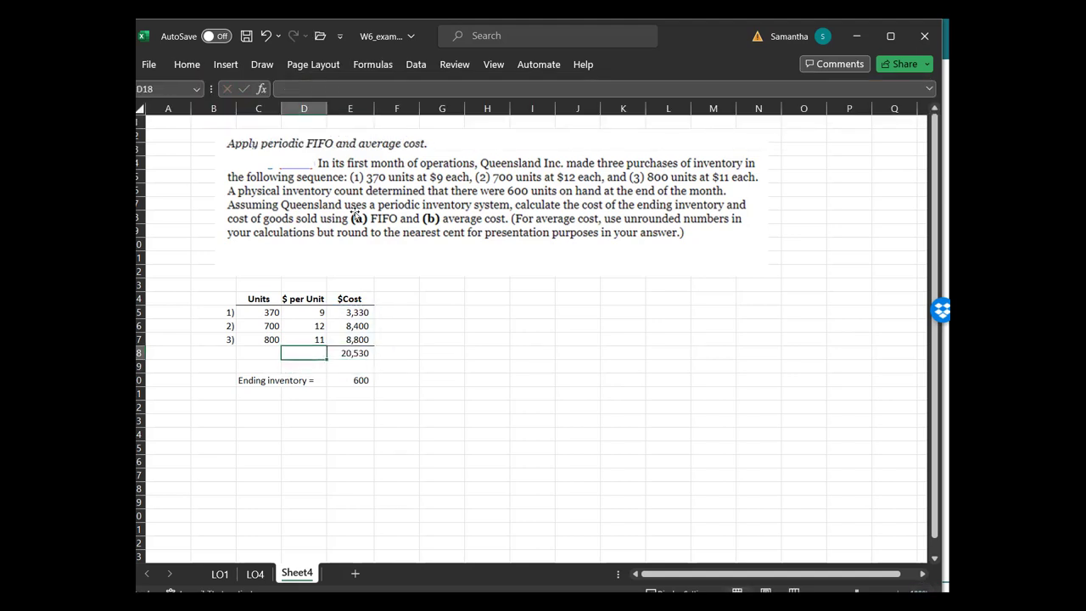
key("Left")
key("Up")
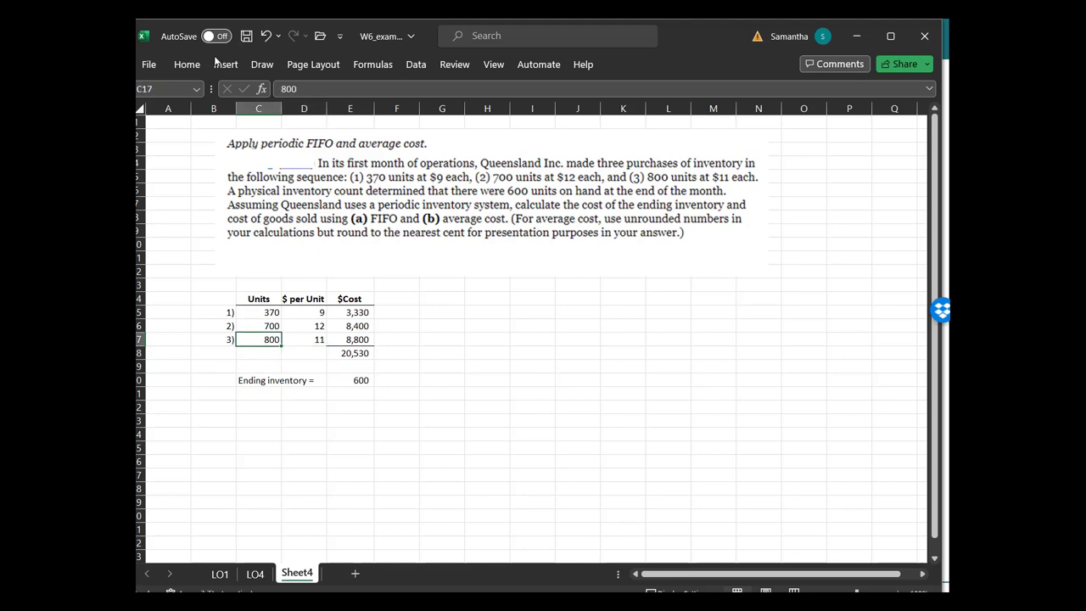
left_click(186, 65)
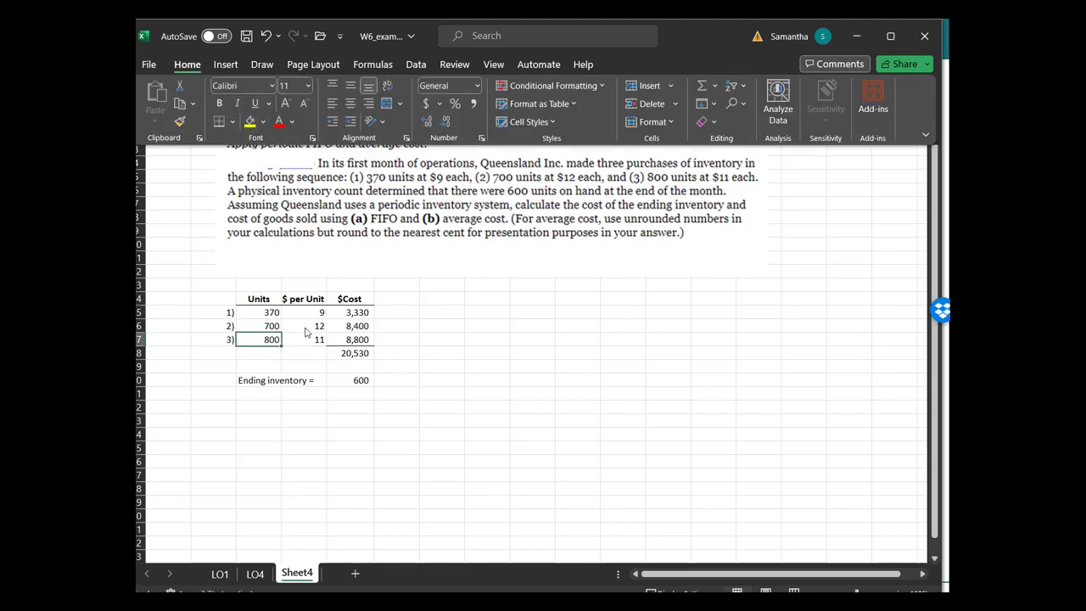
left_click(297, 356)
left_click(263, 356)
left_click(213, 356)
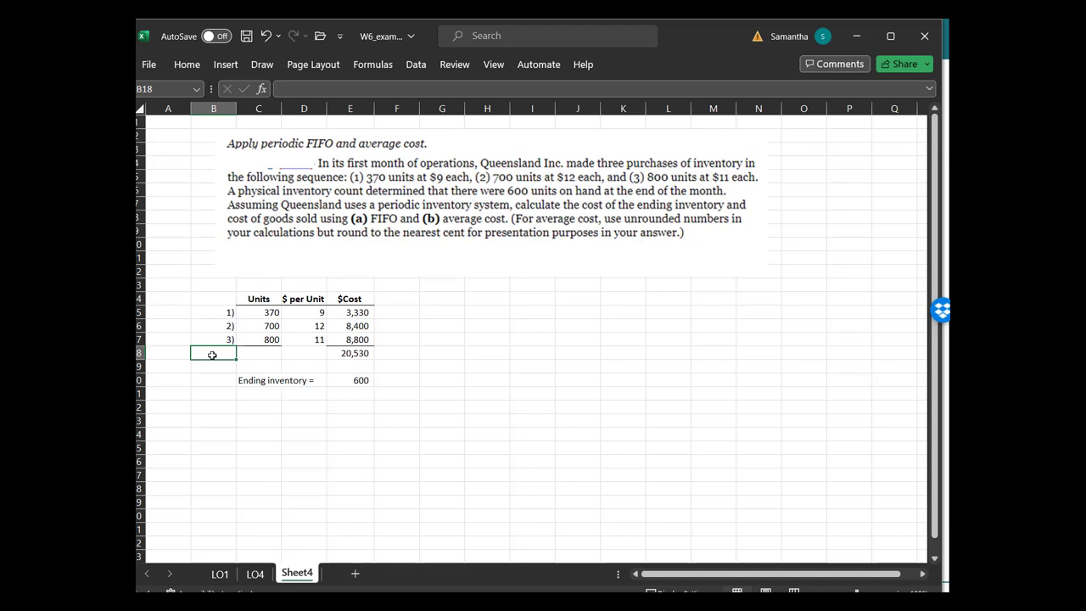
key("Left")
type("Available for sal")
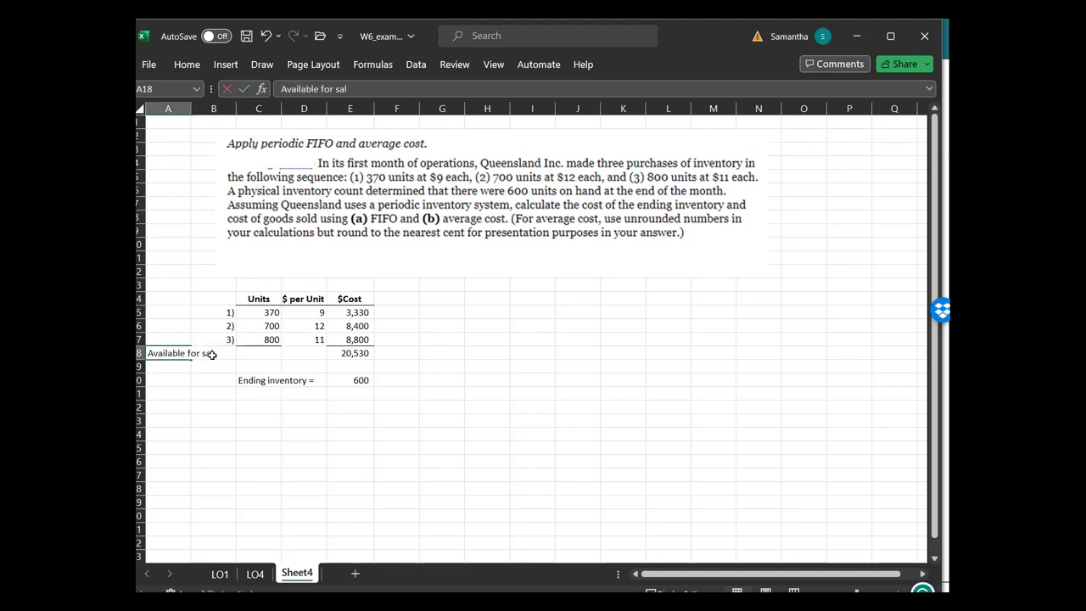
key("Right")
key("Right")
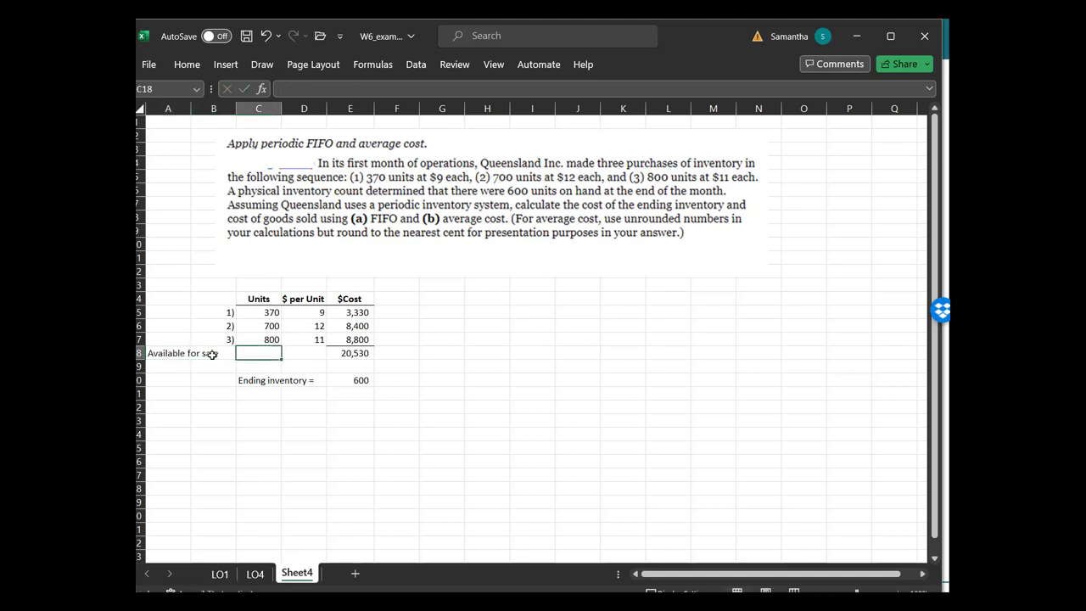
Step: AutoSum the purchased units into C18 as =SUM(C15:C17), giving 1870
left_click(180, 67)
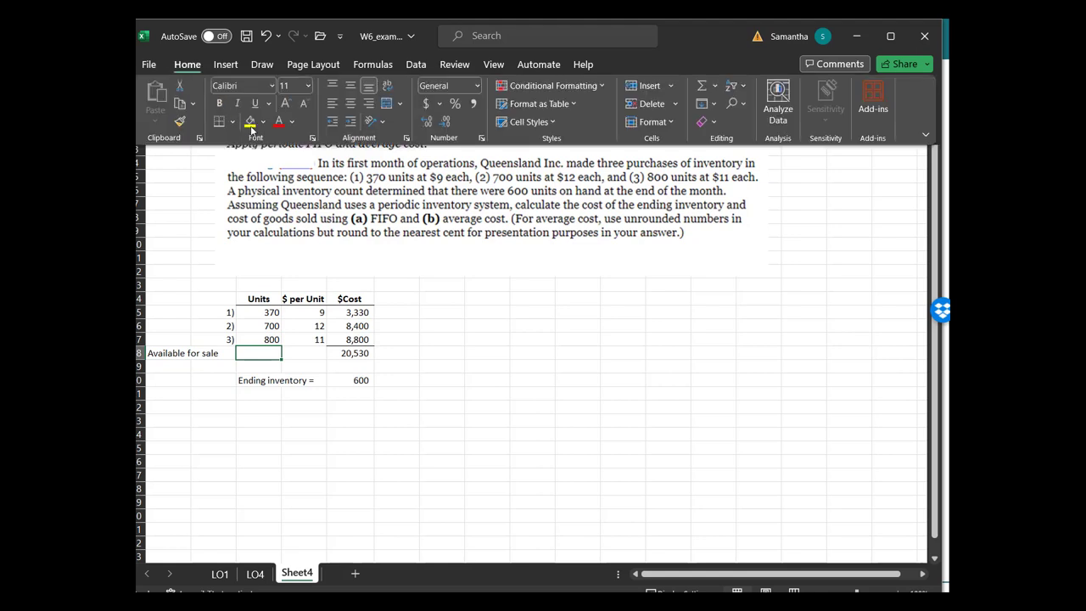
left_click(372, 64)
left_click(210, 87)
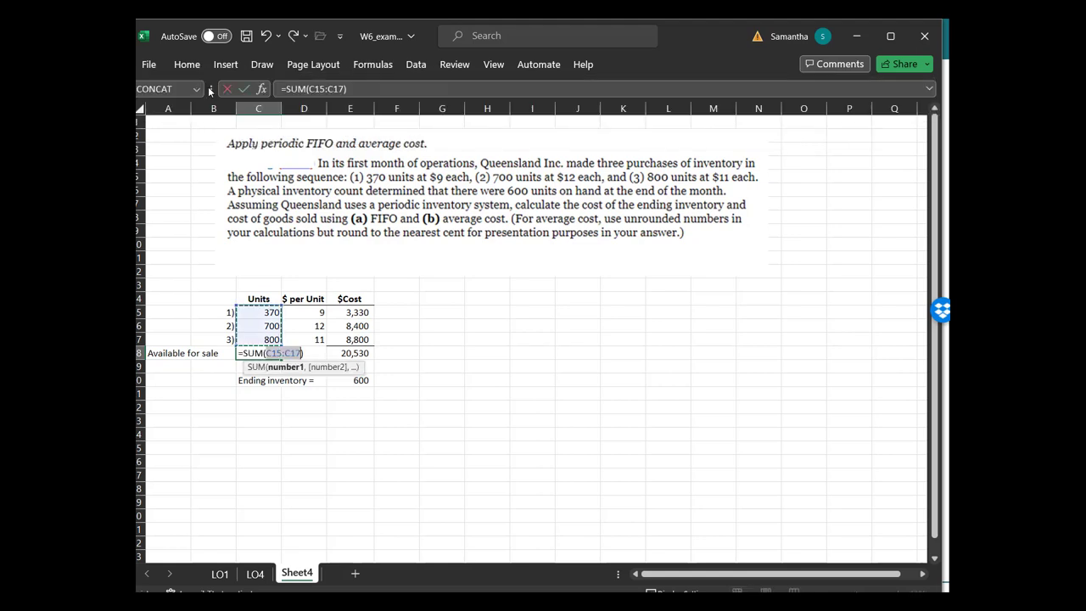
key("Return")
key("Up")
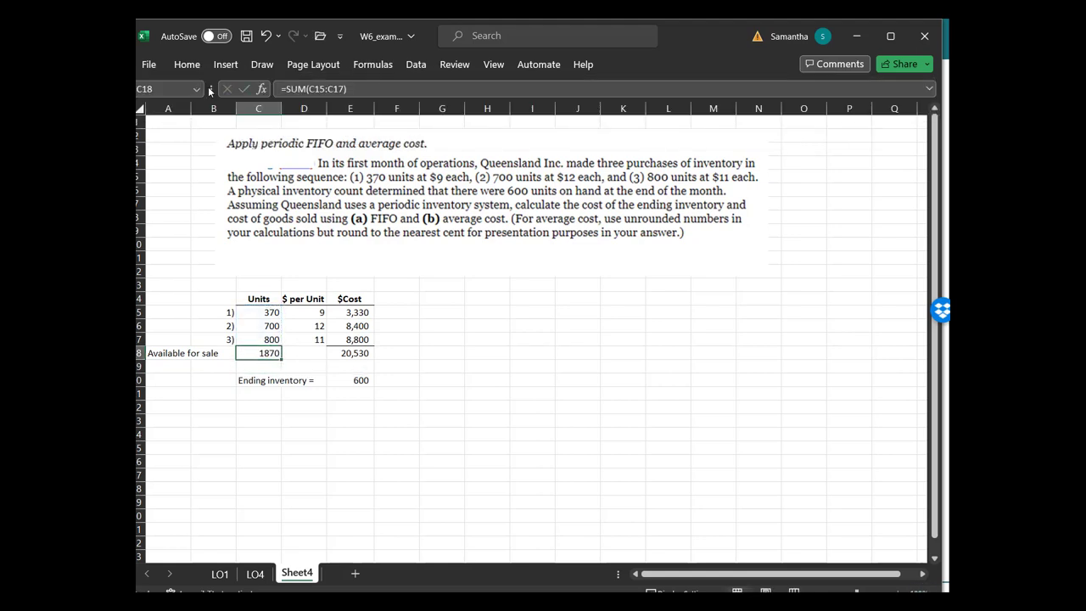
key("Right")
key("Right")
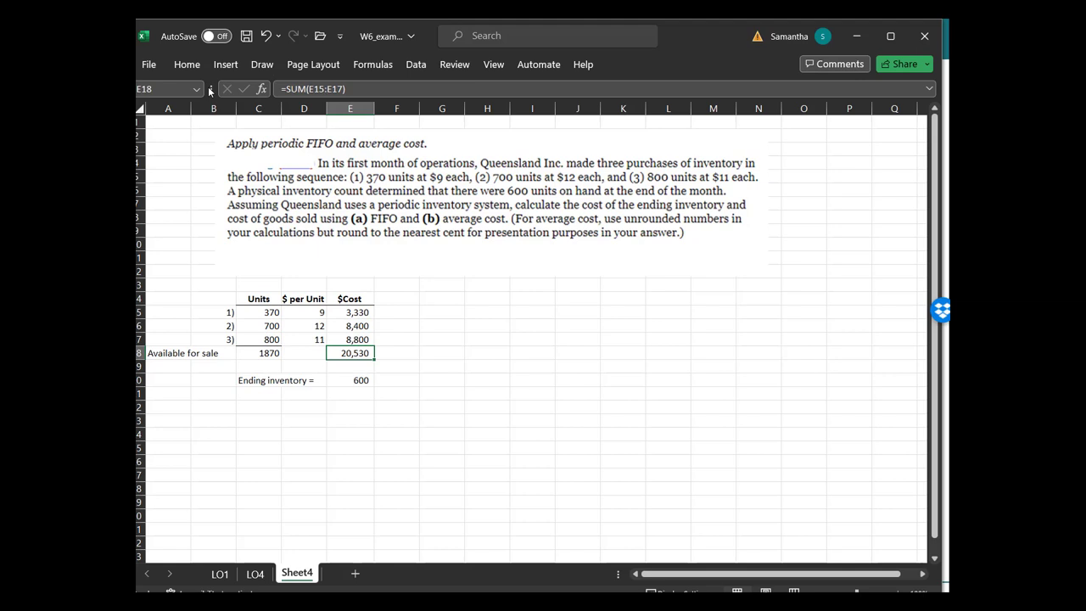
key("Down")
key("Down")
Step: Cut the ending inventory row C20:E20 and paste it starting at A20
key("shift+Left")
key("shift+Left")
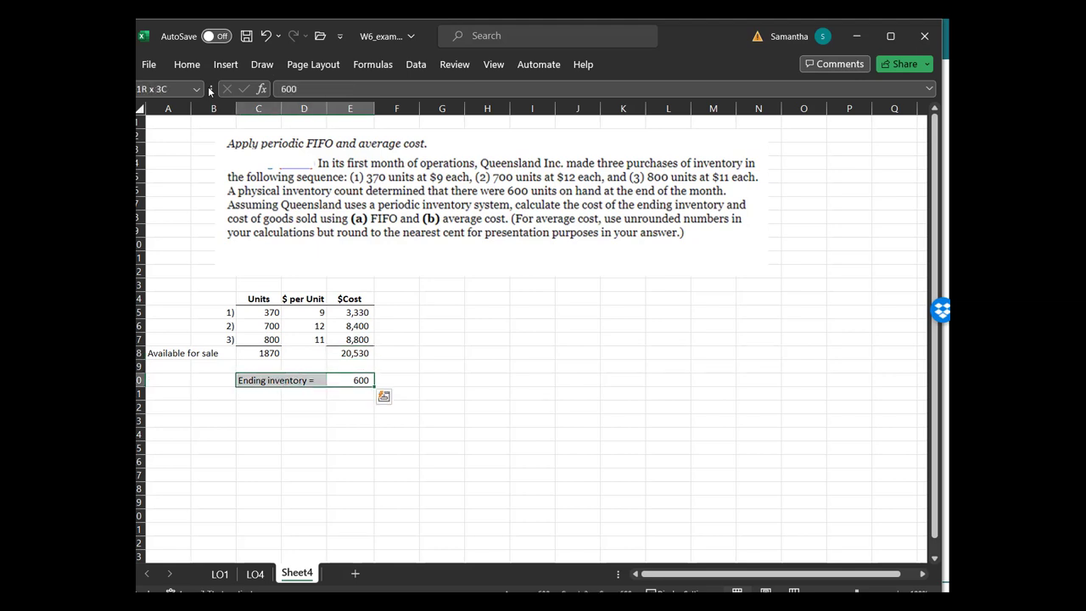
key("ctrl+q")
key("Right")
key("Right")
key("Right")
key("Right")
left_click(313, 64)
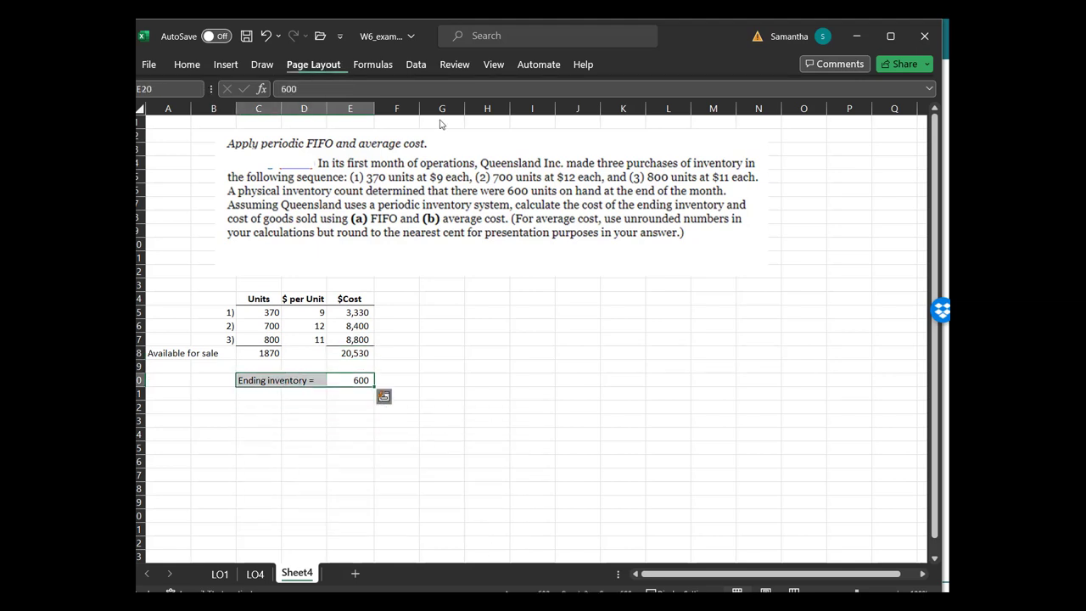
left_click(280, 382)
left_click_drag(293, 379, 343, 380)
right_click(344, 380)
left_click(399, 179)
left_click(173, 379)
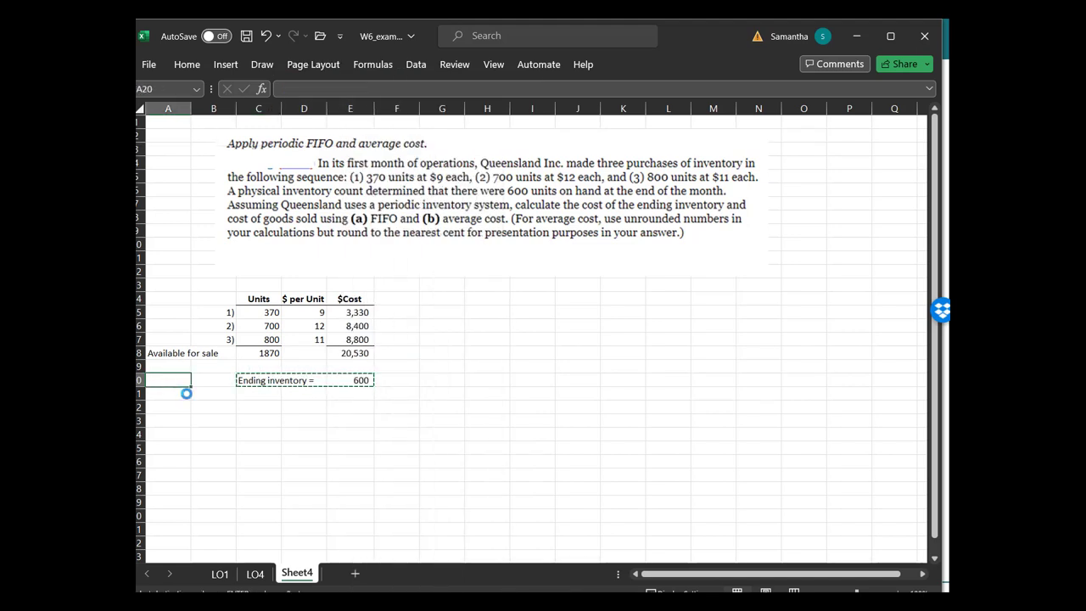
key("ctrl+v")
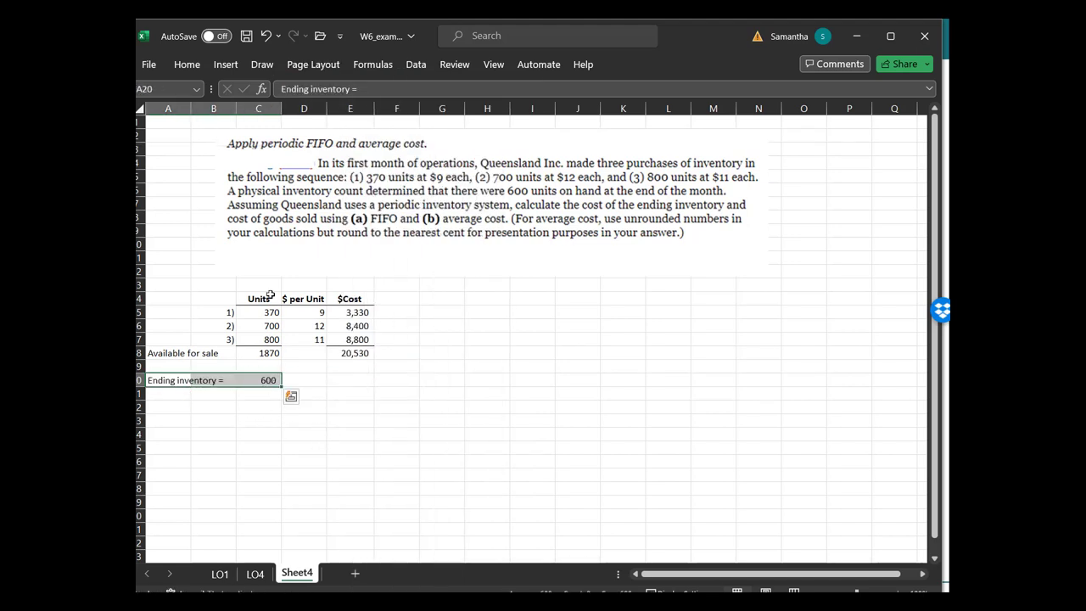
Step: Check that 600 now sits in C20 under the totals and E20 is empty
left_click_drag(264, 285, 280, 458)
left_click(252, 407)
left_click(340, 312)
left_click(213, 475)
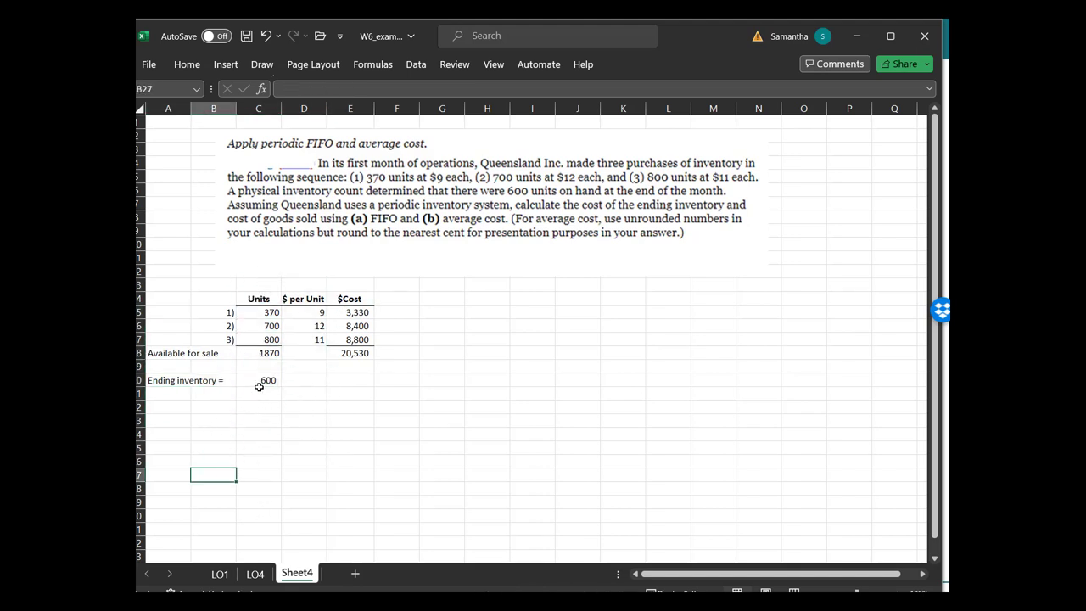
left_click(367, 385)
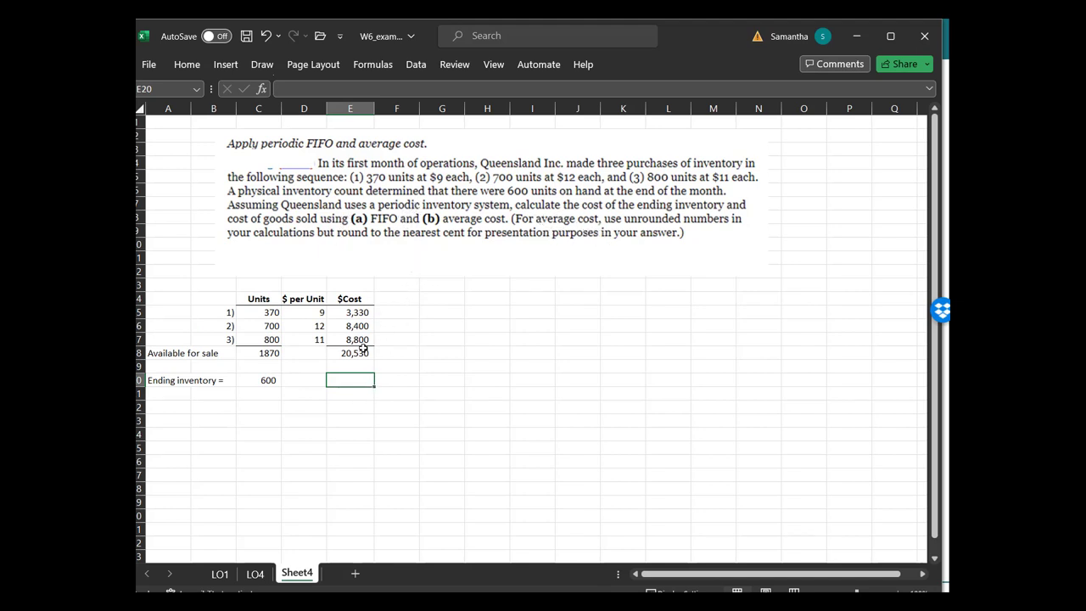
left_click(245, 384)
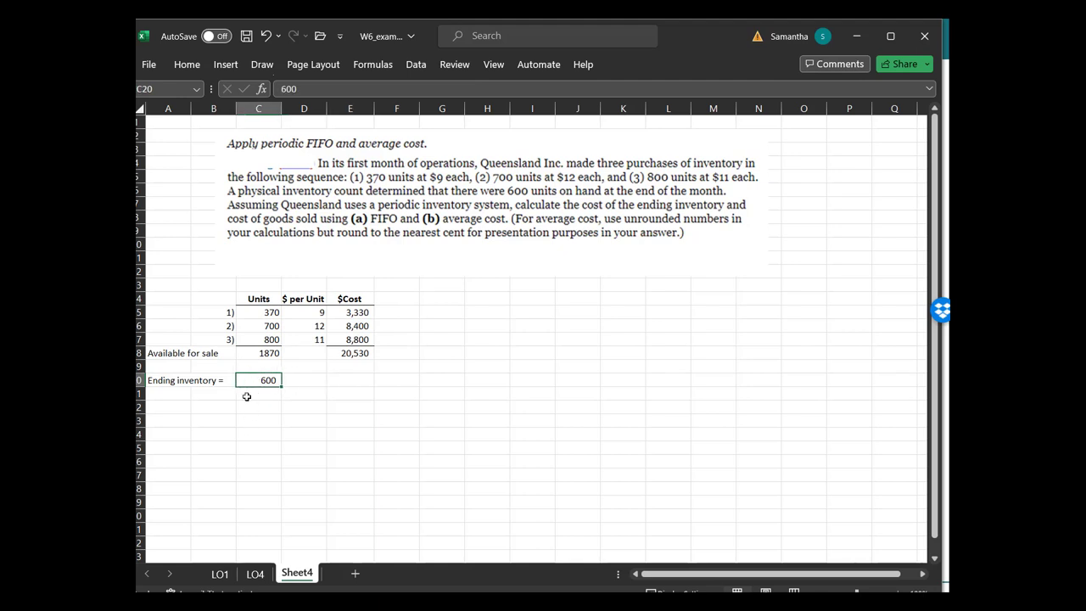
left_click(259, 365)
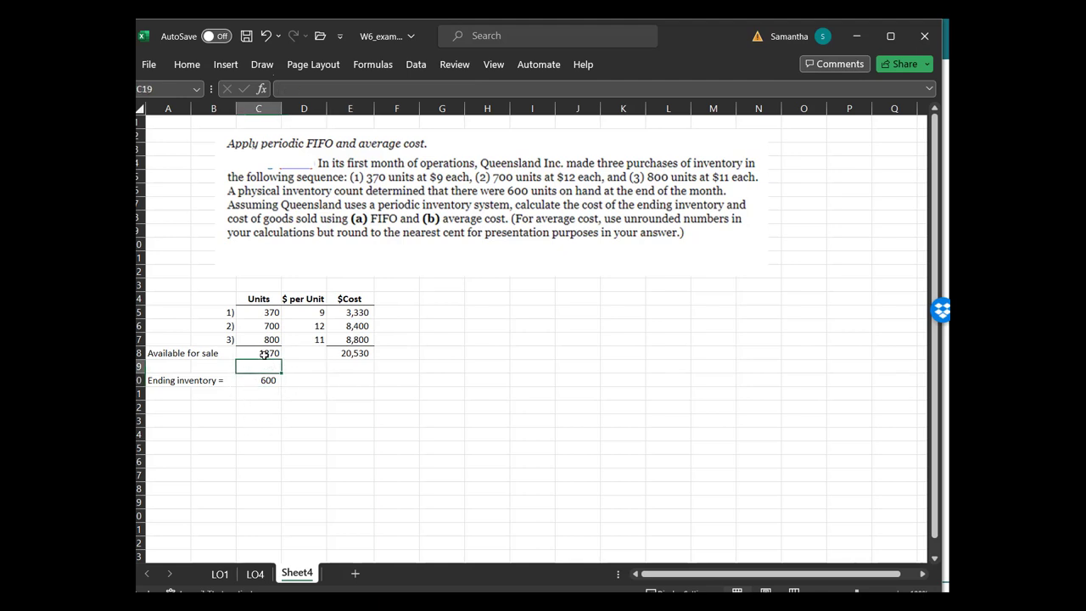
left_click(263, 355)
left_click(364, 354)
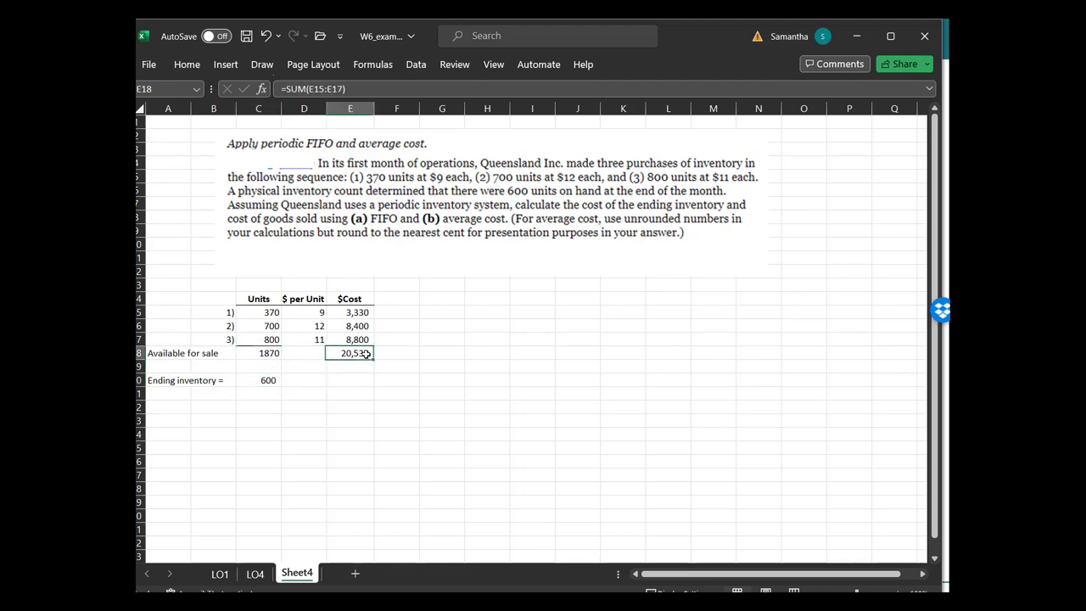
left_click(257, 367)
left_click(383, 379)
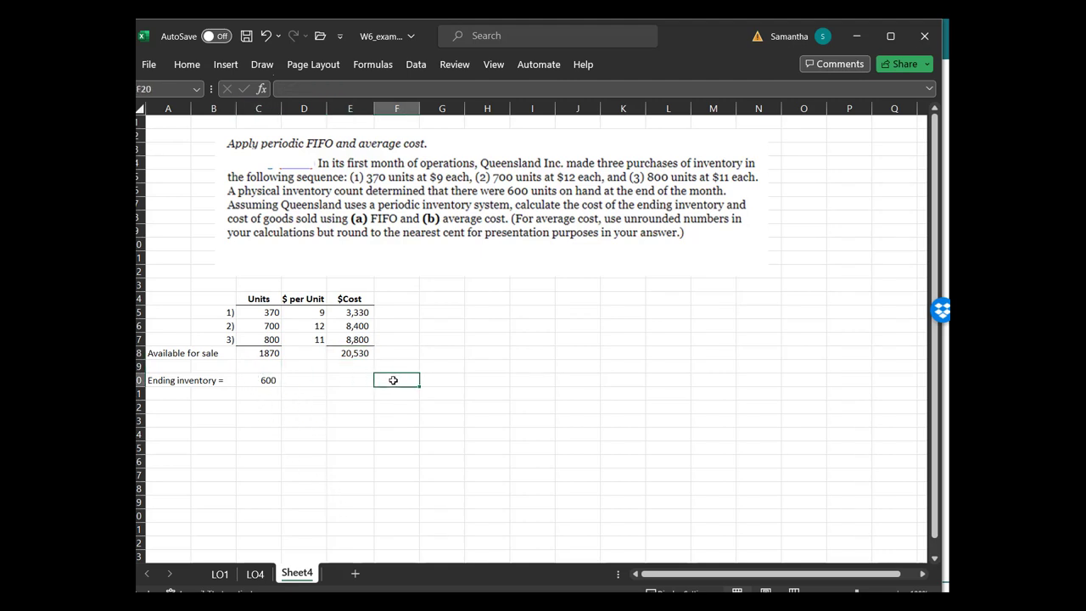
left_click(361, 379)
Step: Label cell A23 'a) FIFO' to start part a
left_click(177, 424)
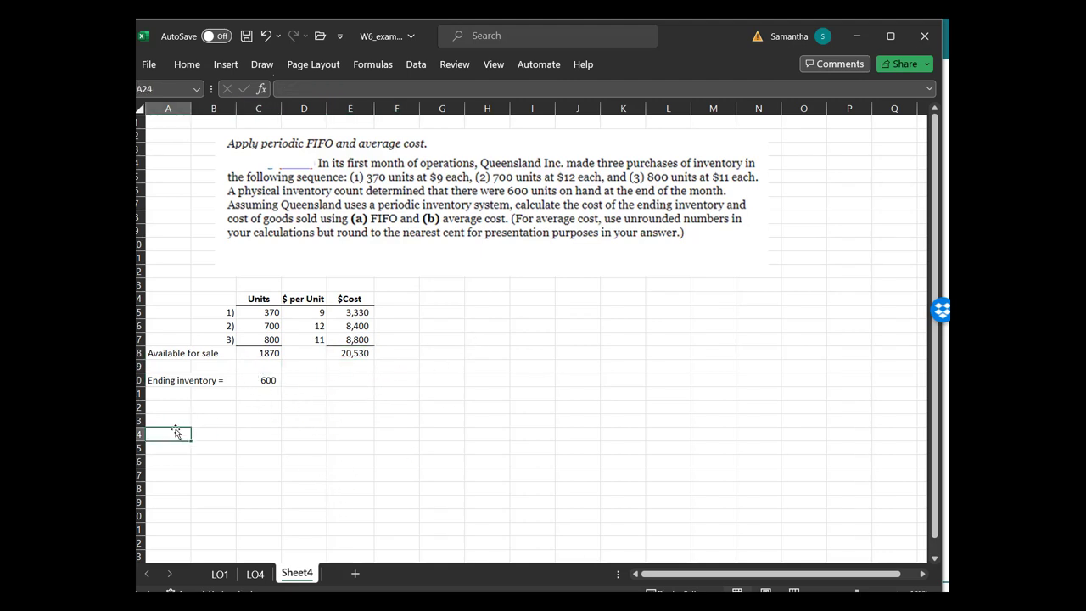
type("a)")
key("Return")
key("Up")
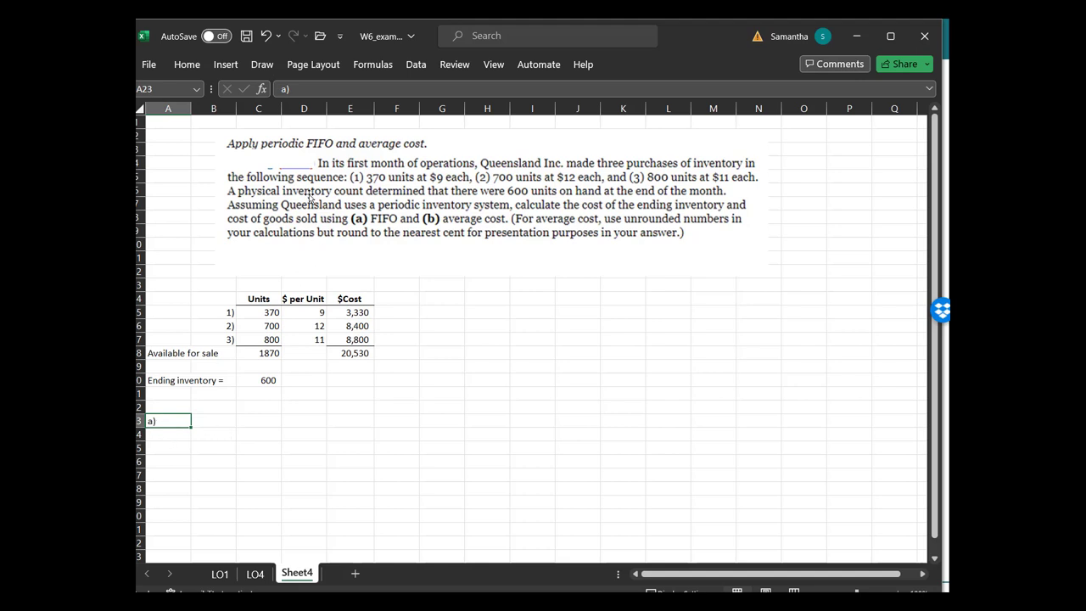
left_click(322, 89)
type("FIF")
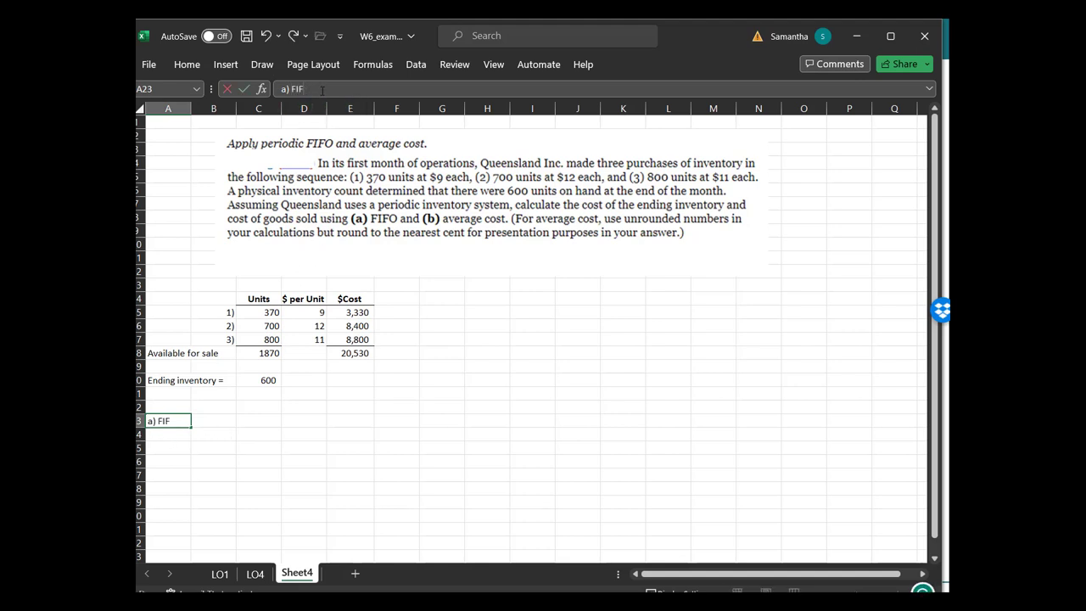
type("O")
key("Tab")
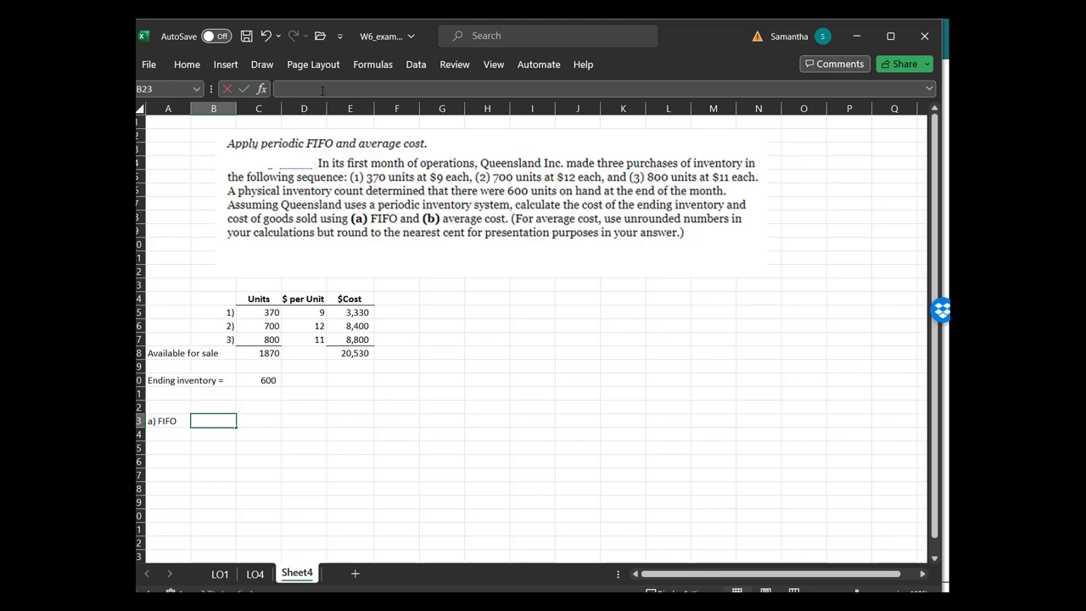
Step: Enter 'Costs for E' in B23 and copy it below as 'Costs for COGS'
type("Costs for E")
key("Return")
key("Up")
key("ctrl+c")
key("Down")
key("ctrl+v")
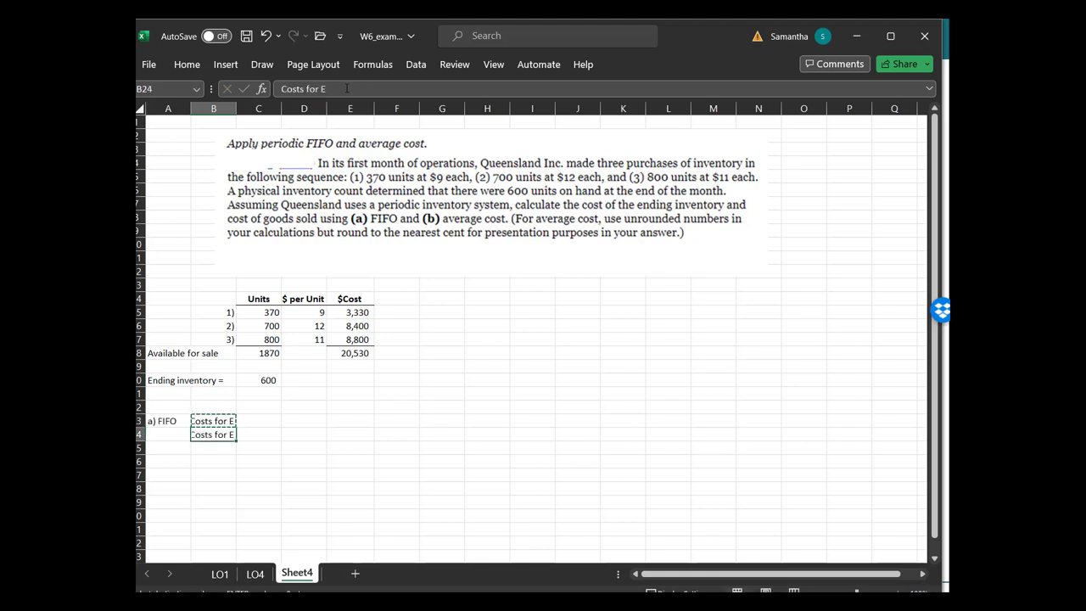
left_click(346, 88)
key("BackSpace")
type("COG")
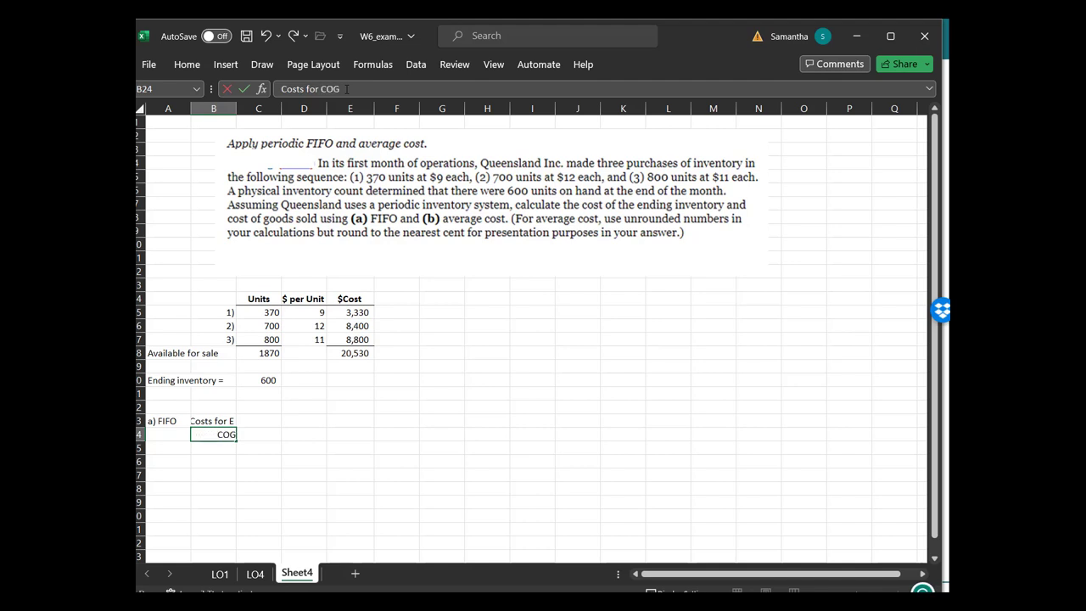
type("S")
key("Return")
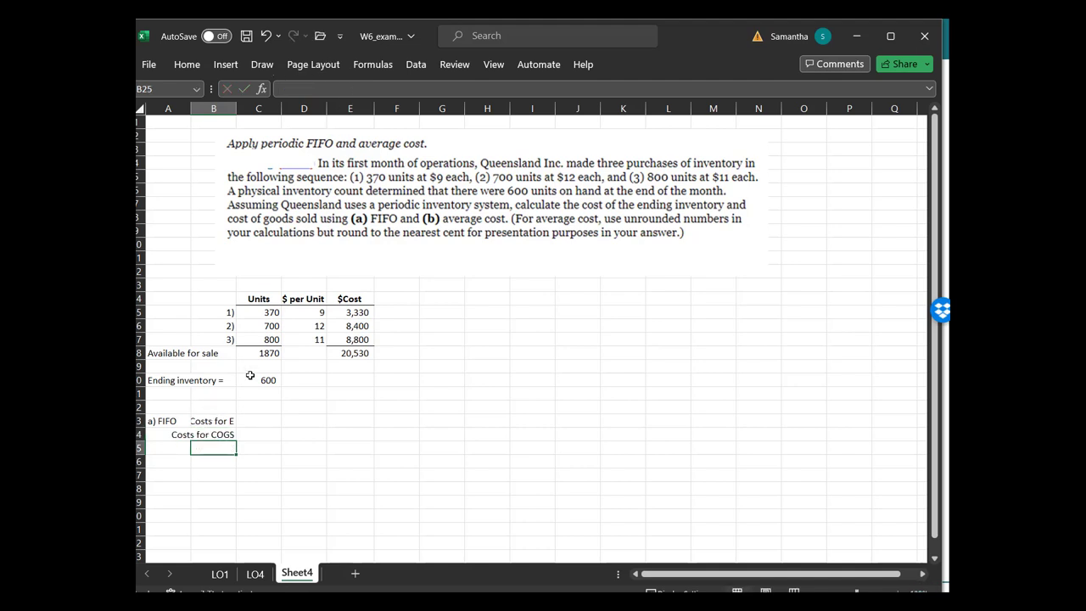
Step: Widen column B and trim the B24 label down to 'COGS'
left_click_drag(237, 109, 248, 108)
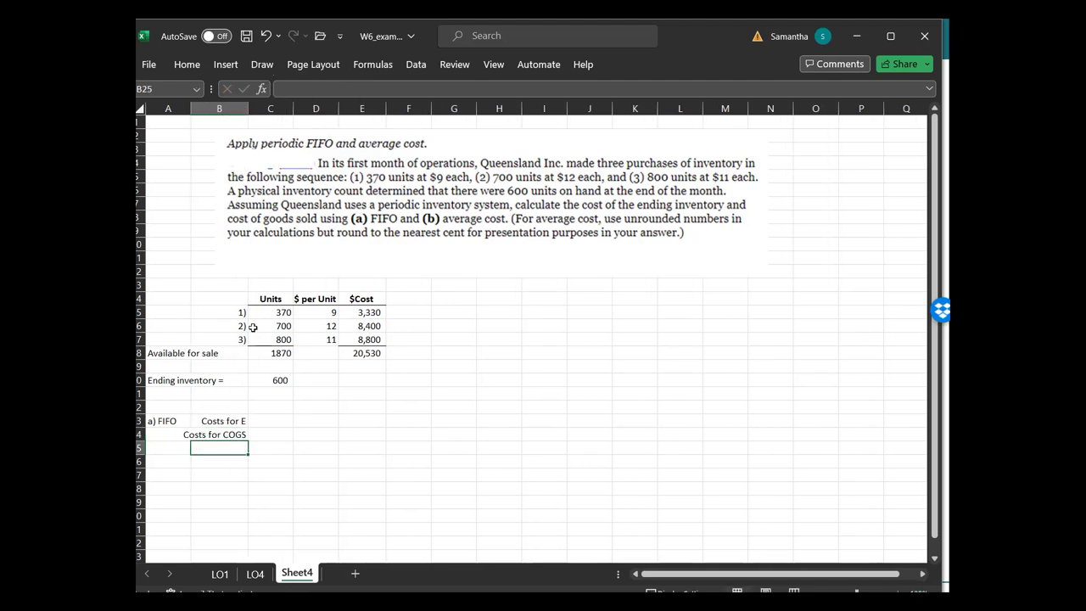
left_click(222, 434)
left_click_drag(304, 88, 281, 89)
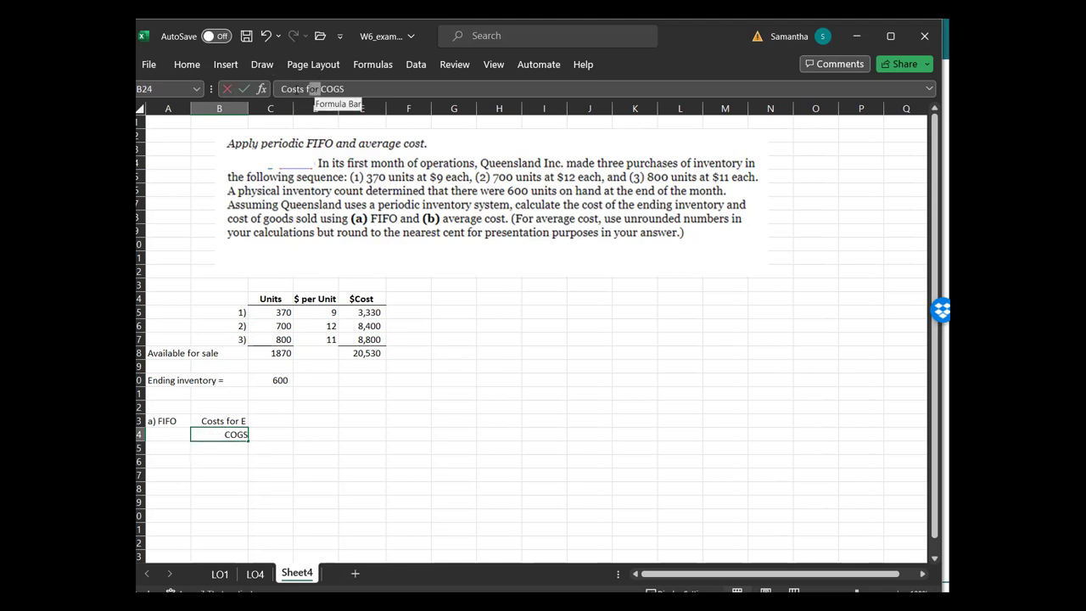
key("BackSpace")
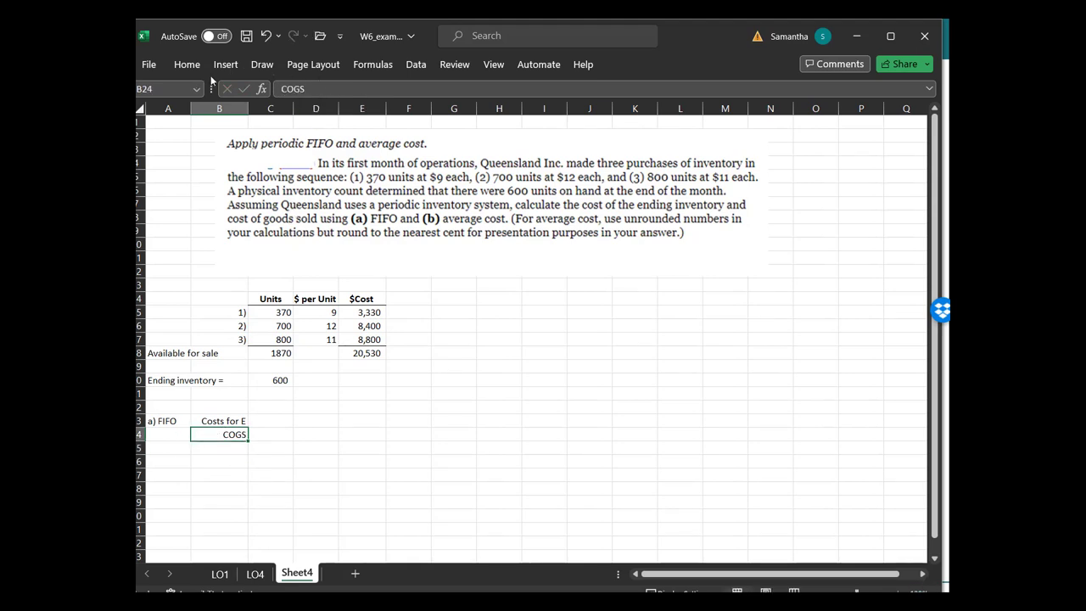
Step: Review the FIFO labels, the 600 units on hand and the three purchase unit counts
left_click_drag(166, 424, 219, 434)
left_click(227, 494)
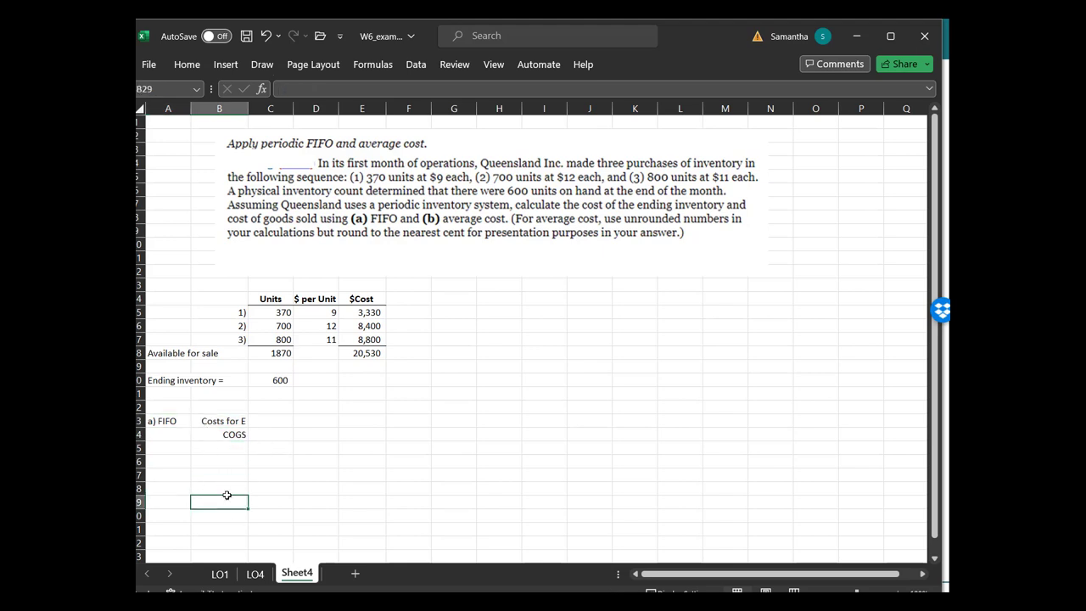
left_click(262, 425)
left_click(234, 424)
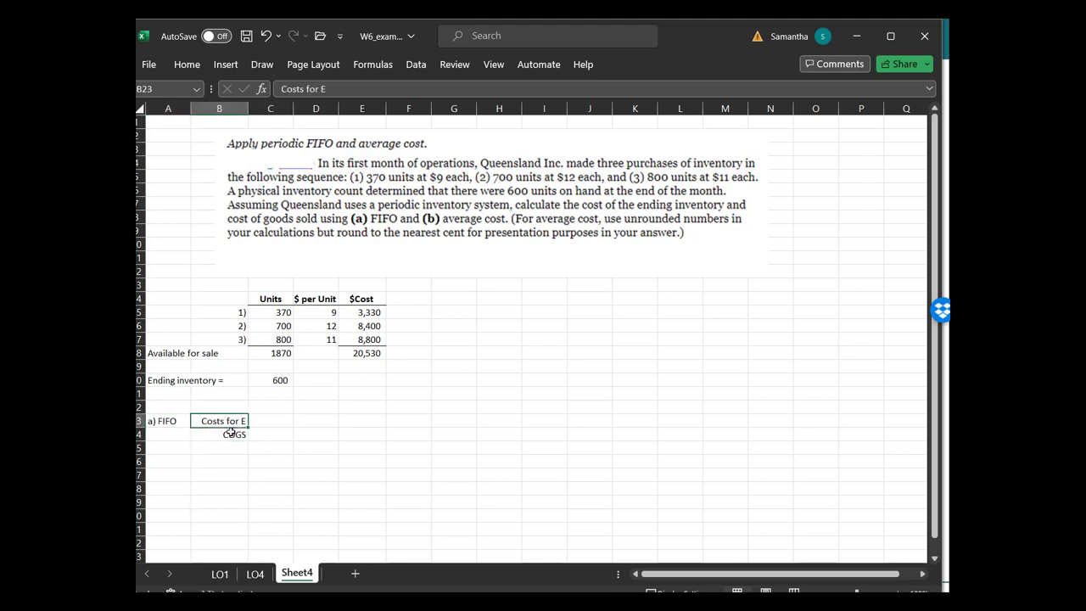
left_click(279, 378)
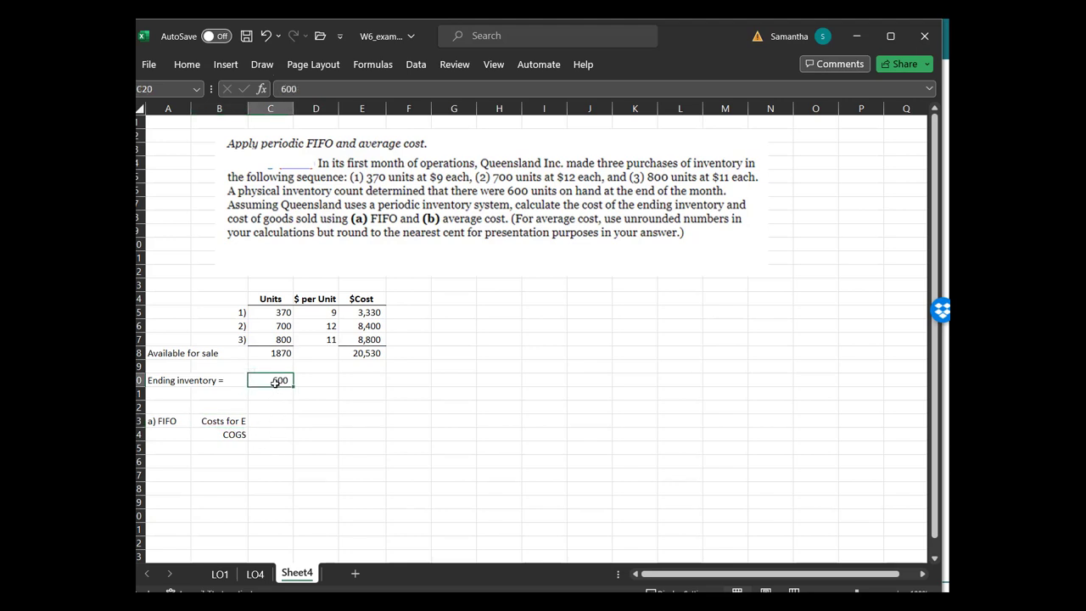
left_click(278, 337)
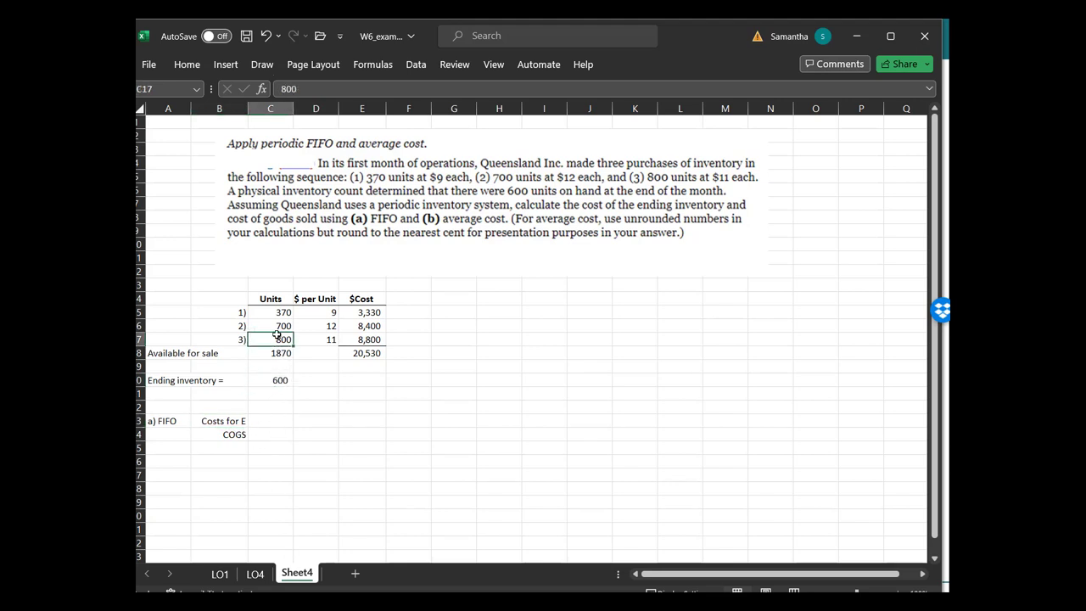
left_click_drag(276, 312, 274, 336)
left_click(326, 530)
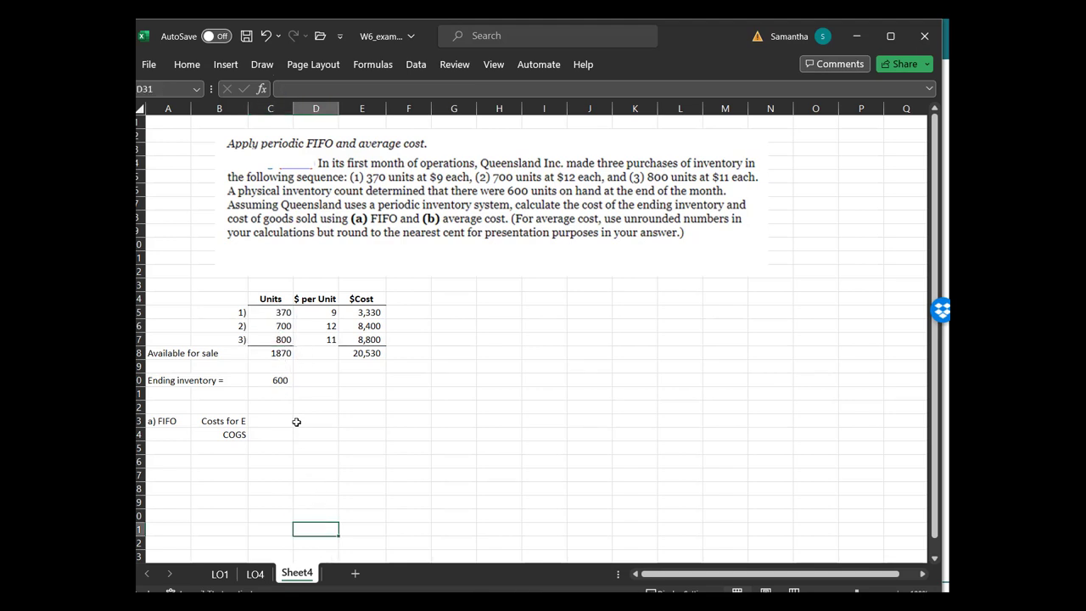
left_click(282, 393)
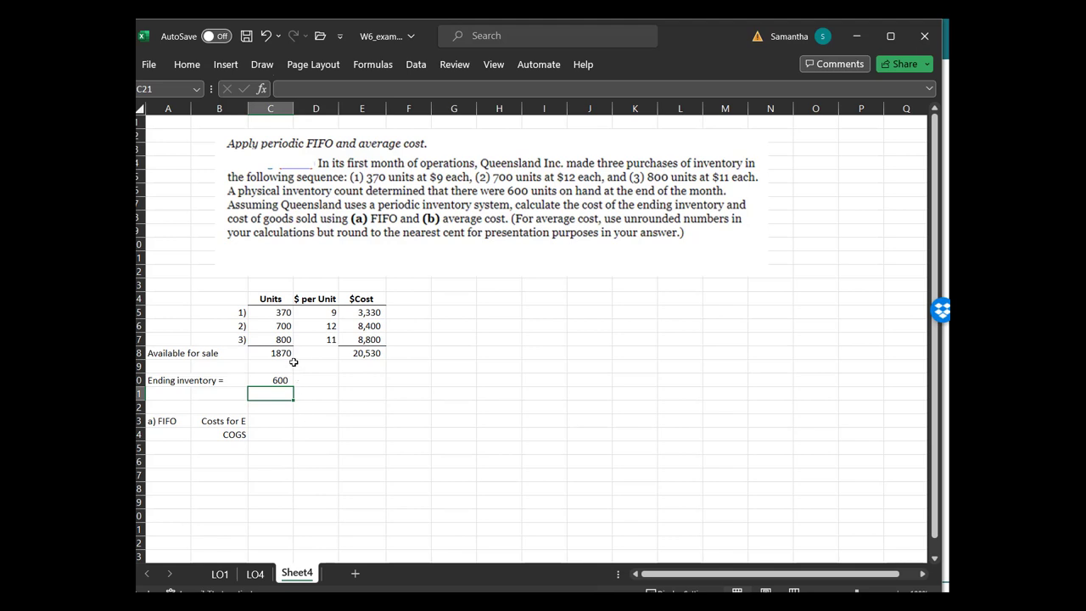
Step: Enter a formula in C23 multiplying the 600 ending units by the $11 price
left_click(280, 421)
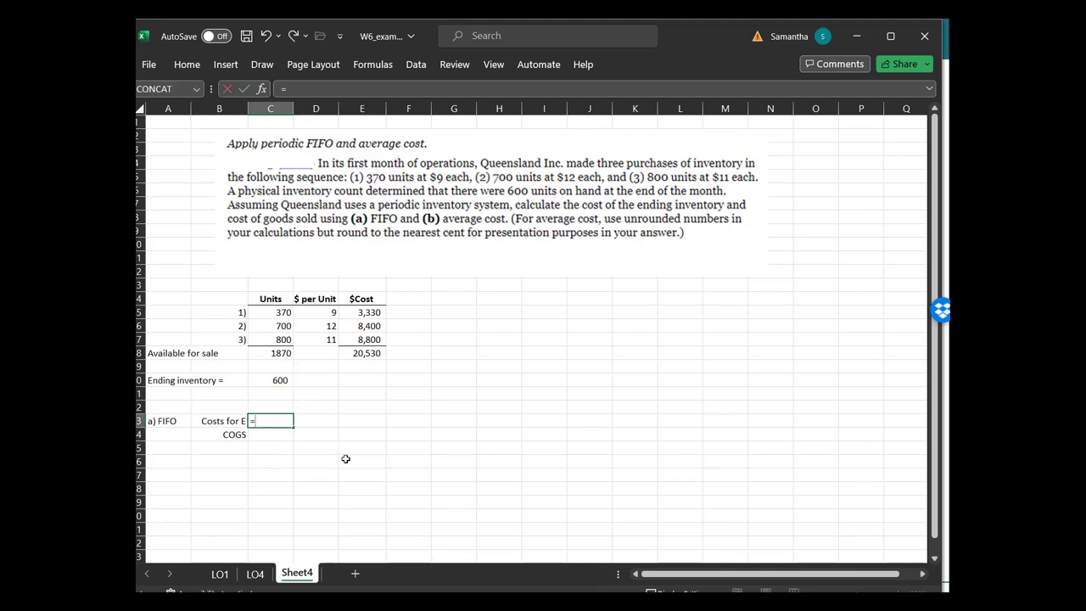
type("=")
key("Up")
key("Up")
key("Up")
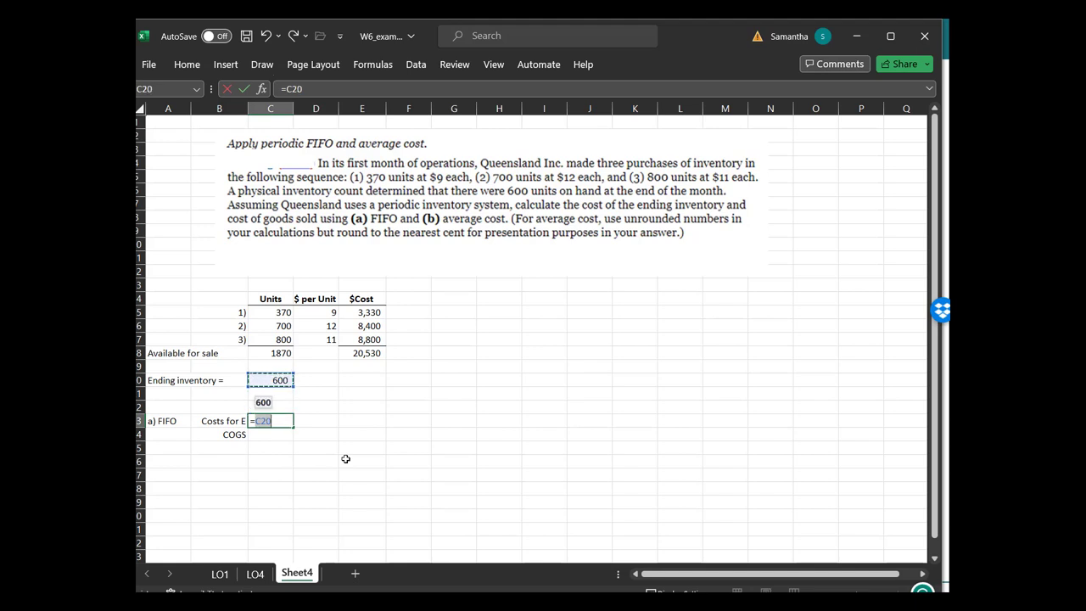
type("*")
key("Up")
key("Up")
key("Up")
key("Up")
key("Up")
key("Up")
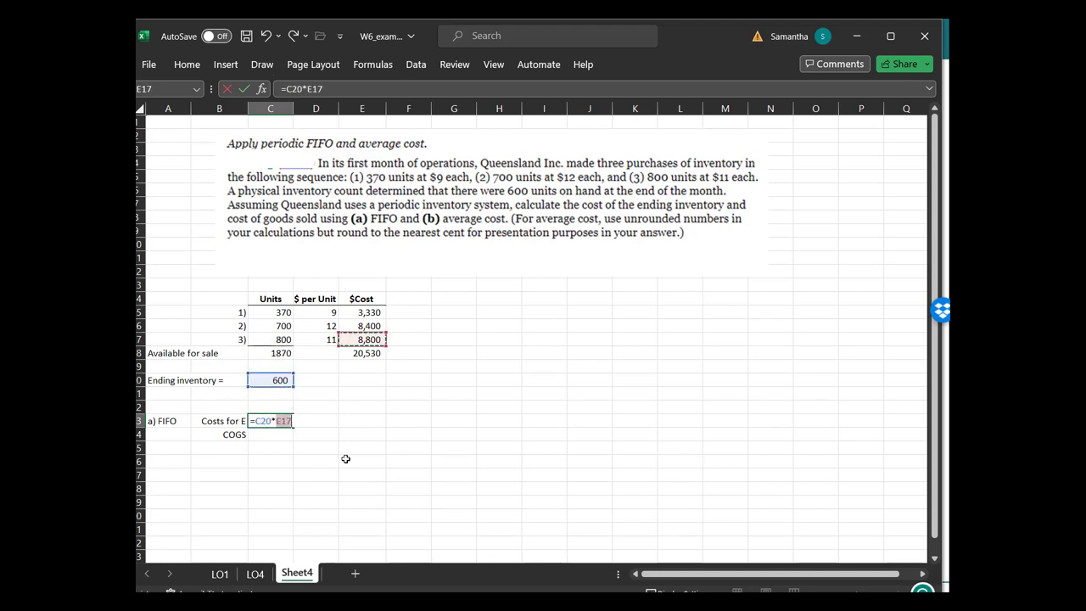
key("Return")
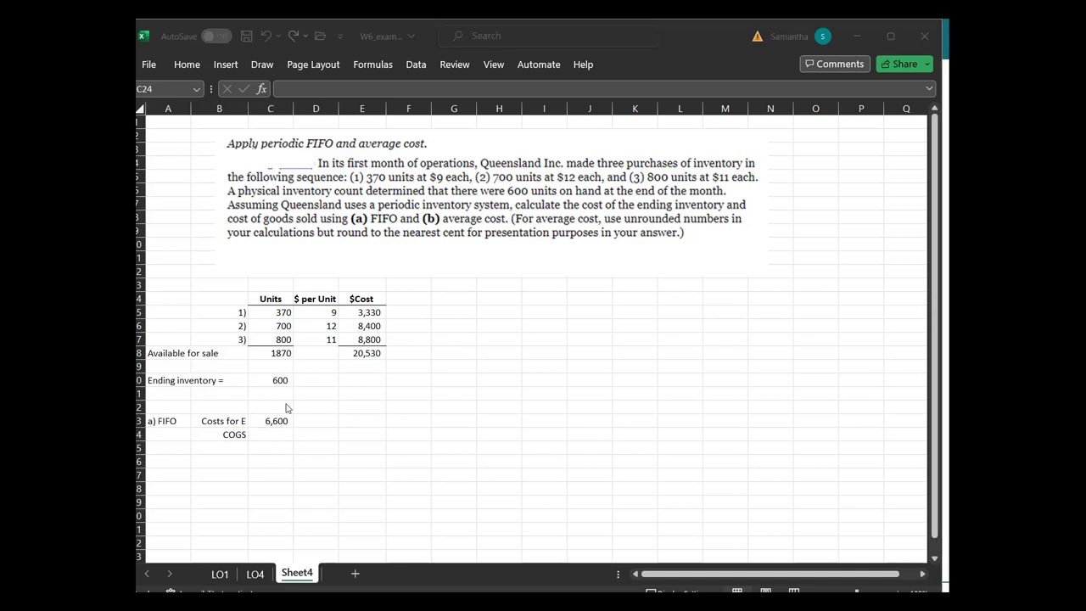
Step: Review the purchase unit counts (700, 800) and the 600 units on hand
left_click(276, 313)
left_click(274, 327)
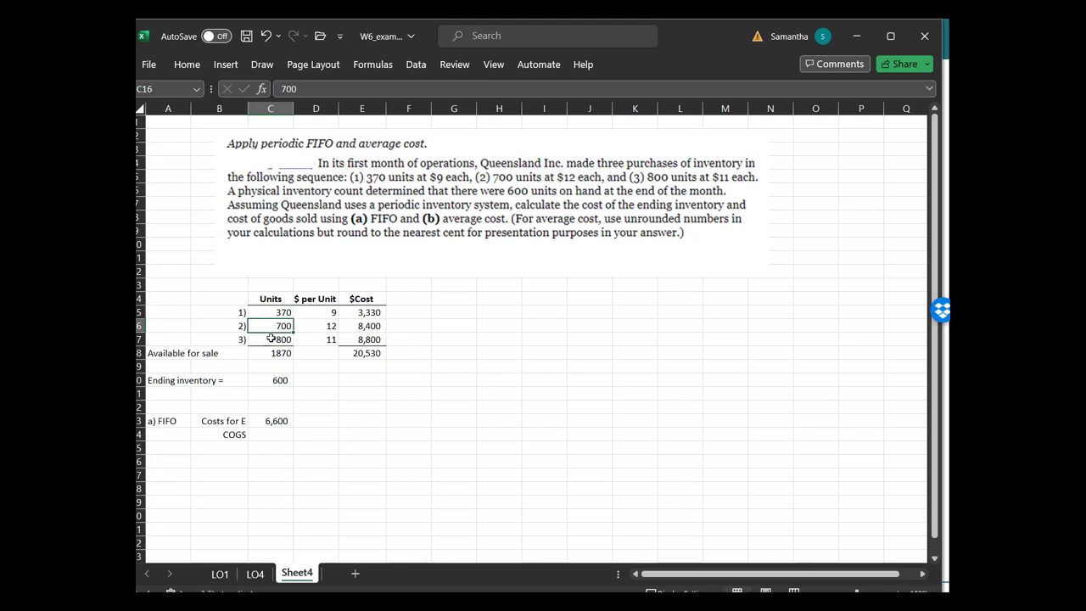
left_click(270, 338)
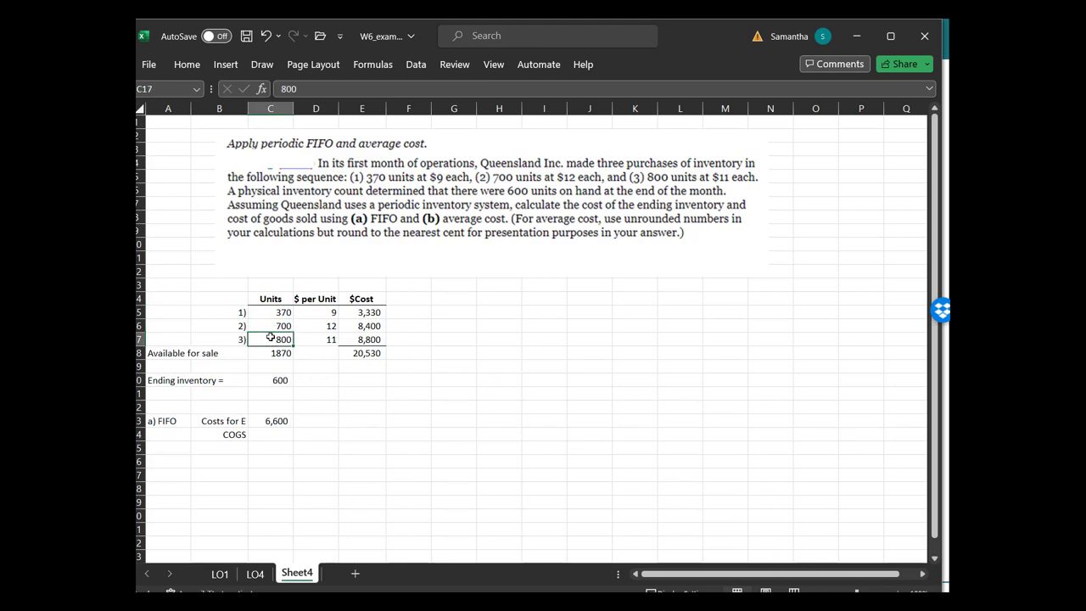
left_click(280, 394)
left_click(278, 380)
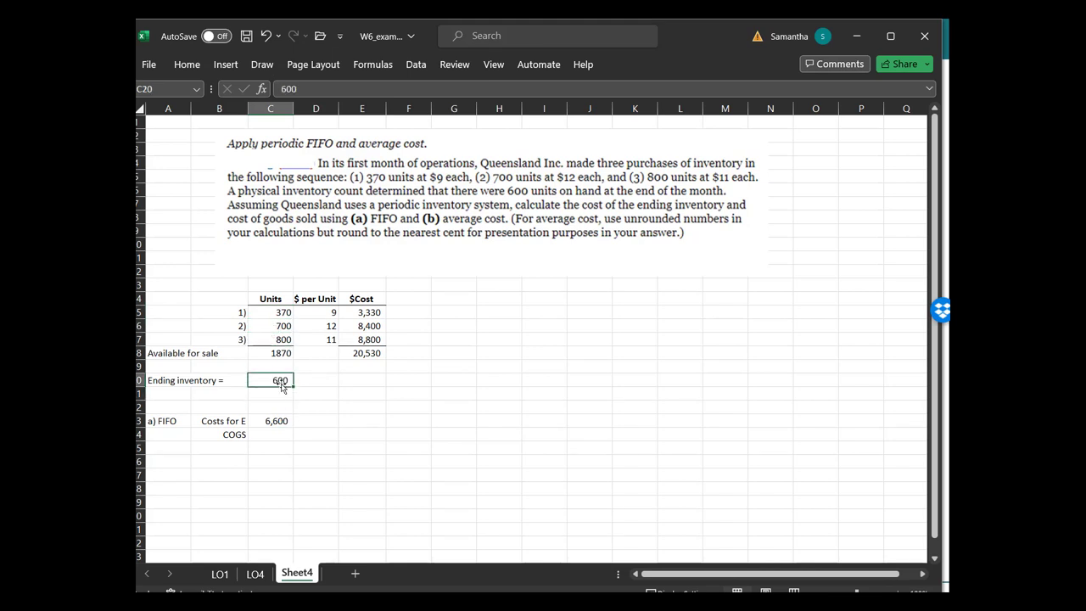
Step: Move the 6,600 result from C23 into the $Cost column at E23
left_click(282, 421)
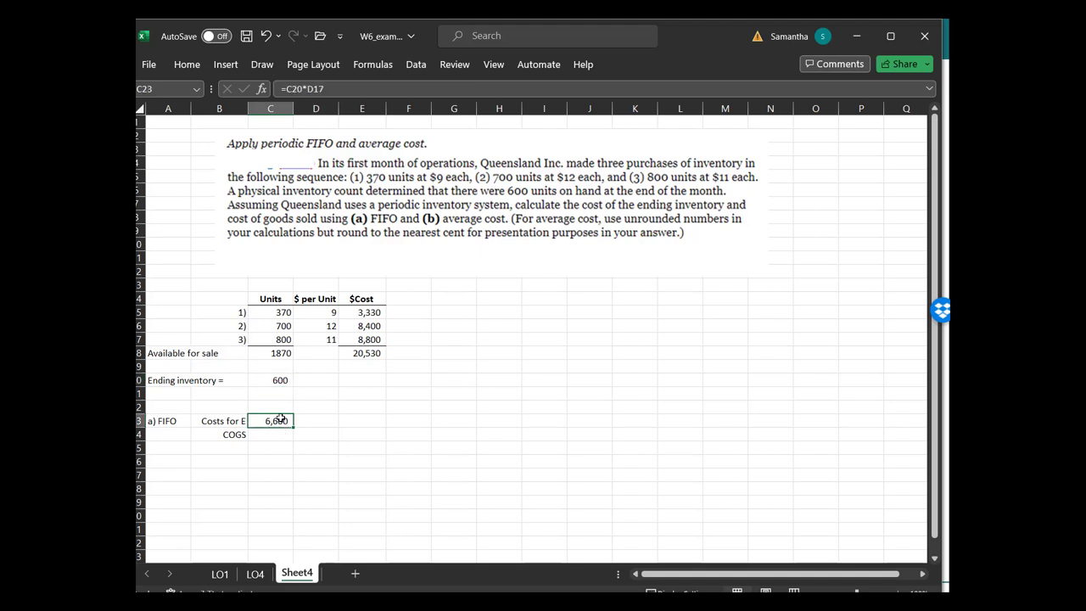
right_click(280, 420)
left_click(313, 182)
left_click(362, 419)
key("ctrl+v")
left_click(386, 470)
left_click(357, 422)
Step: Relabel the B23 ending inventory row as 'E. Inventory'
left_click(238, 421)
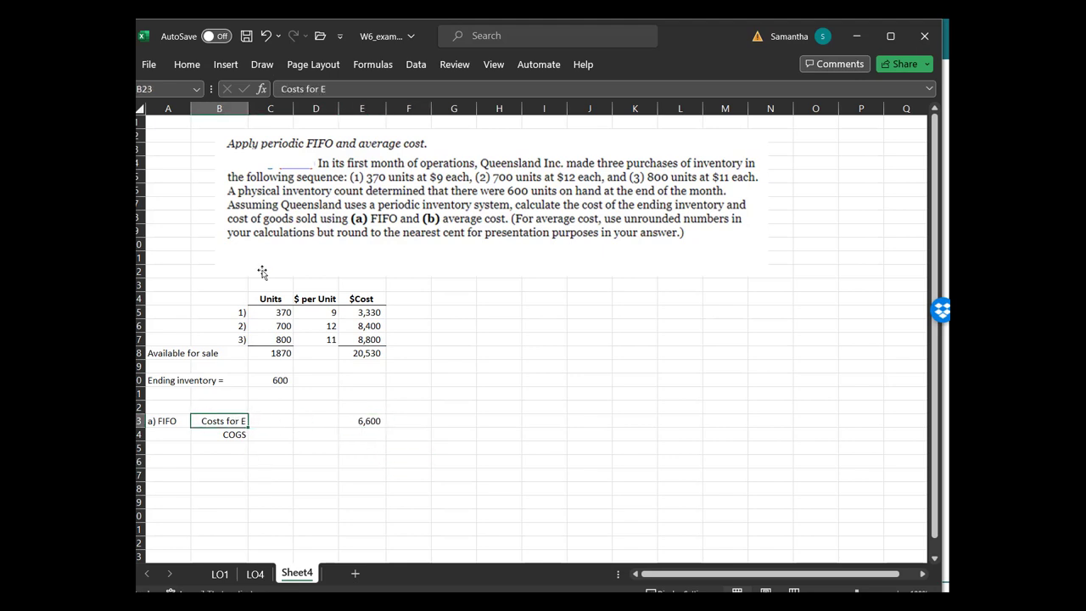
left_click(356, 90)
type("(nding inventory)")
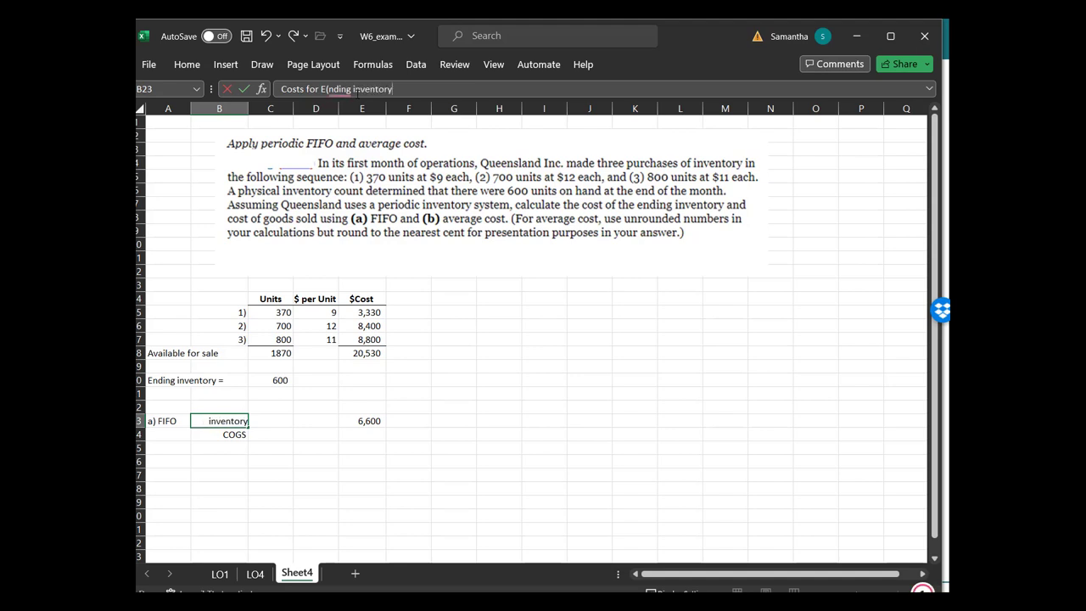
key("Return")
key("Up")
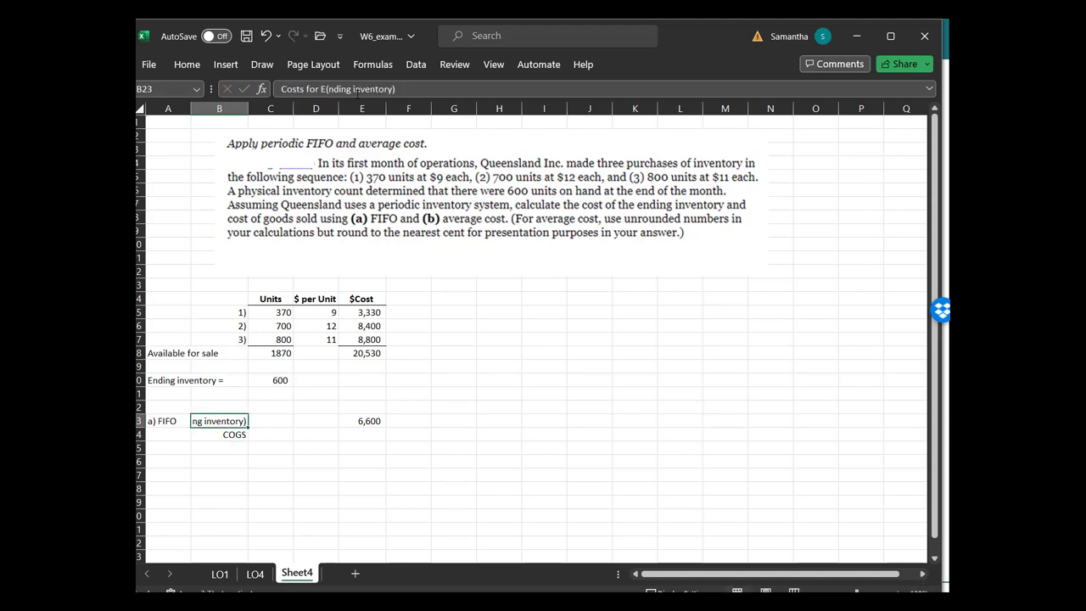
type("End")
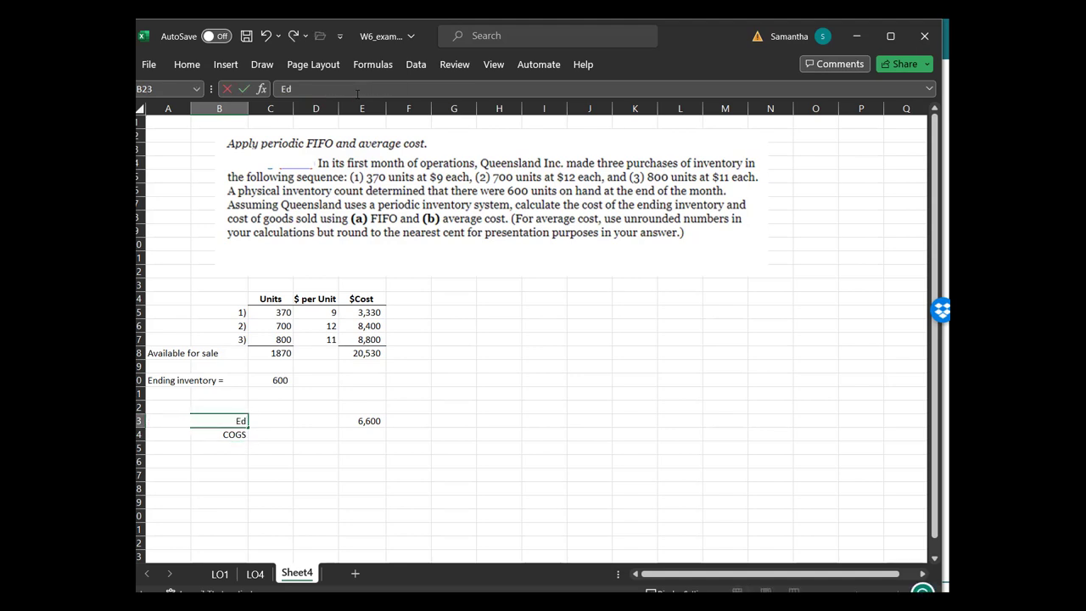
type("ing")
key("BackSpace")
key("BackSpace")
key("BackSpace")
key("BackSpace")
key("BackSpace")
key("BackSpace")
type("Inventory")
key("Return")
key("Up")
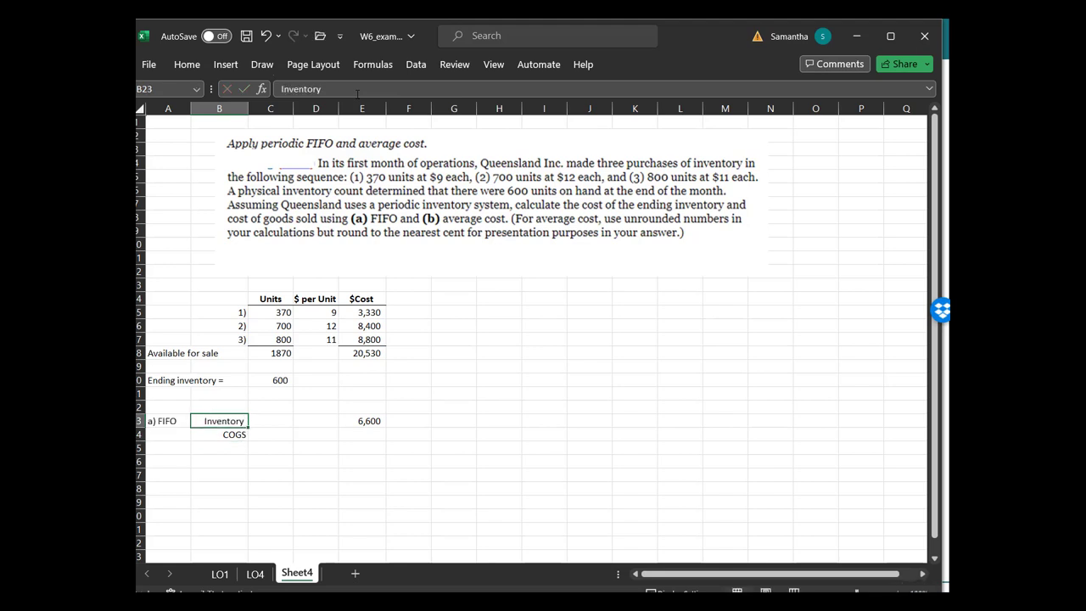
left_click(282, 88)
type("E.")
key("Return")
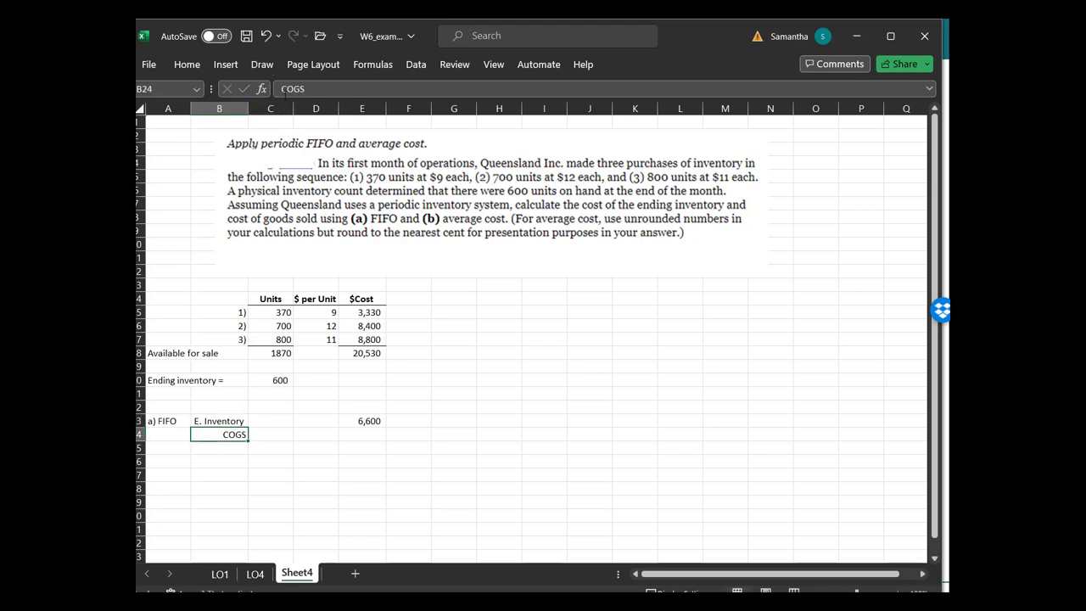
Step: Enter FIFO COGS in E24 as =E18-E23, giving 13,930
left_click(363, 421)
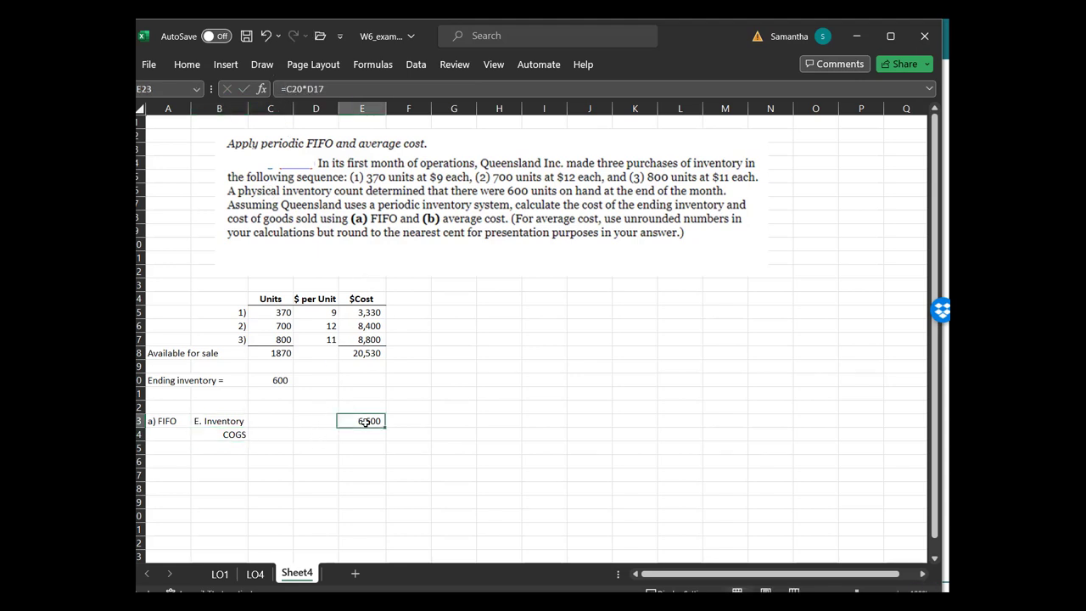
left_click(372, 436)
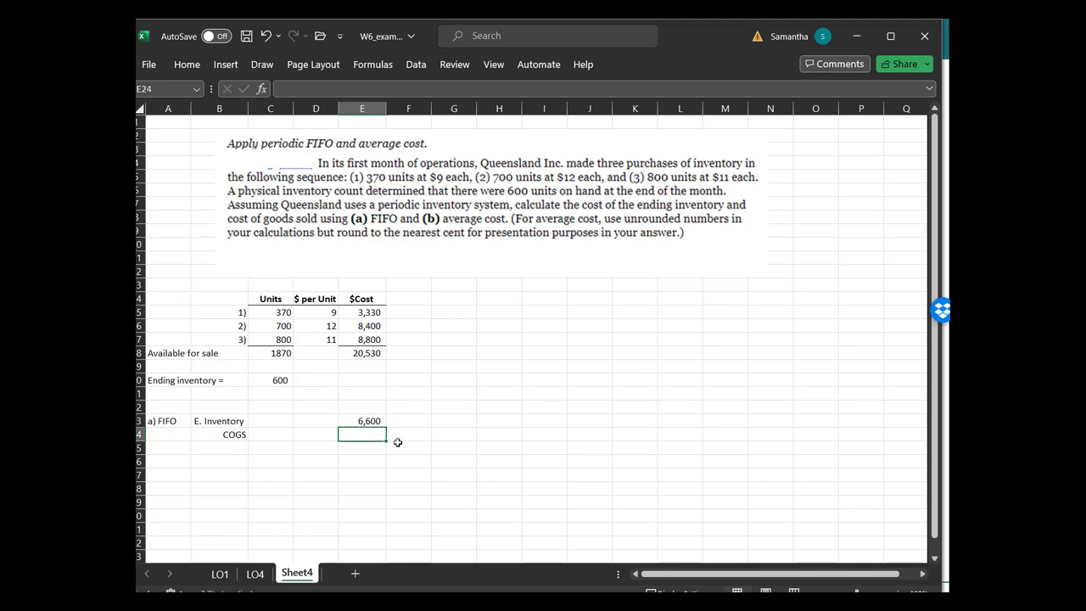
type("=")
key("Up")
key("Up")
key("Up")
key("Up")
key("Up")
key("Up")
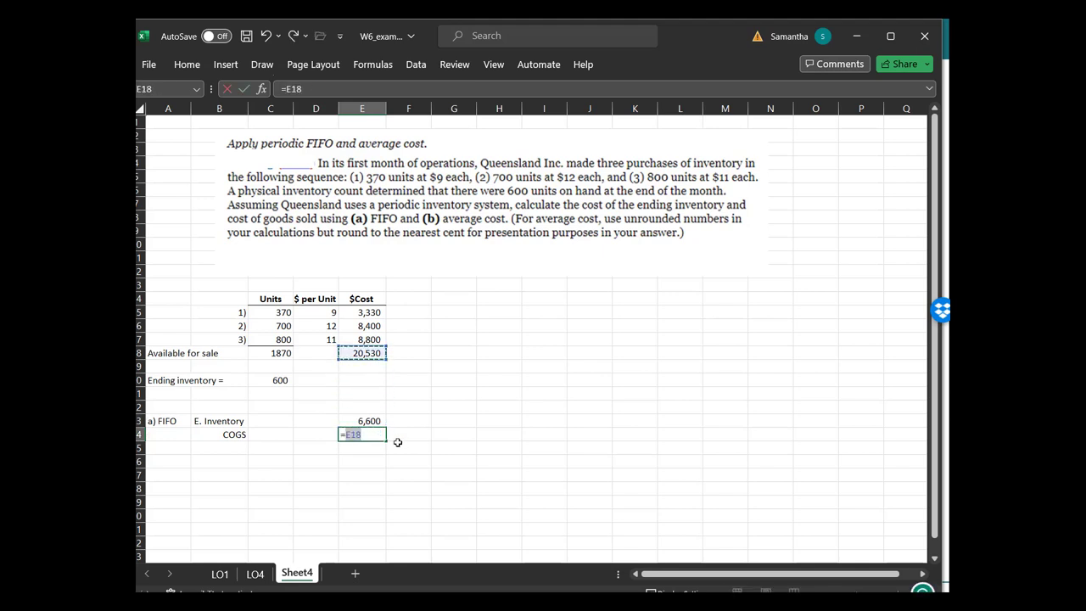
type("-")
key("Up")
key("Return")
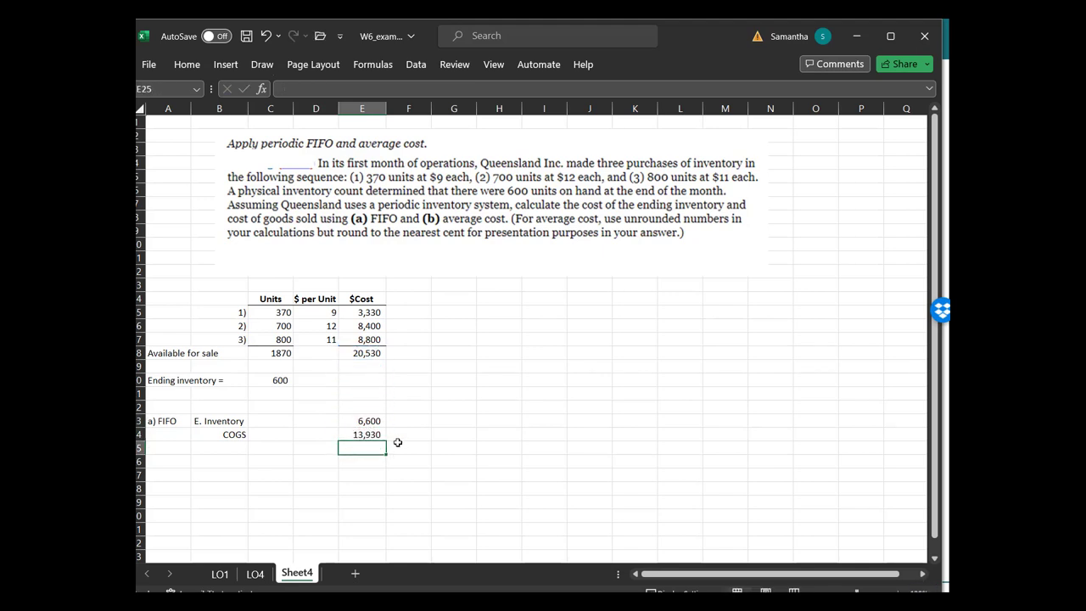
key("Up")
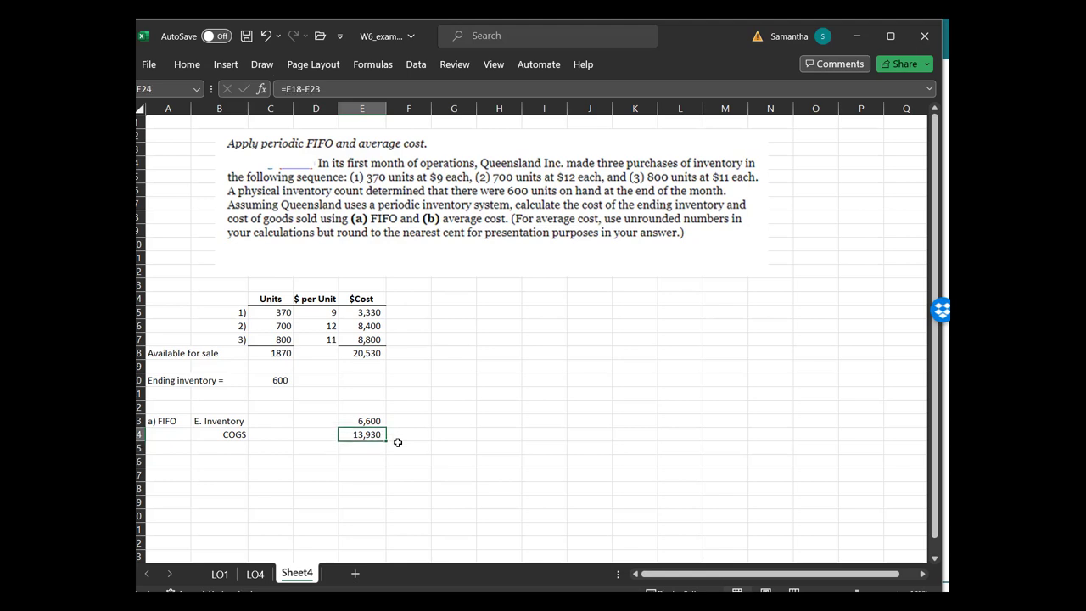
key("Up")
key("Down")
Step: Label A27 'b) W. Avg.' and copy the E. Inventory and COGS labels beneath it
left_click(163, 479)
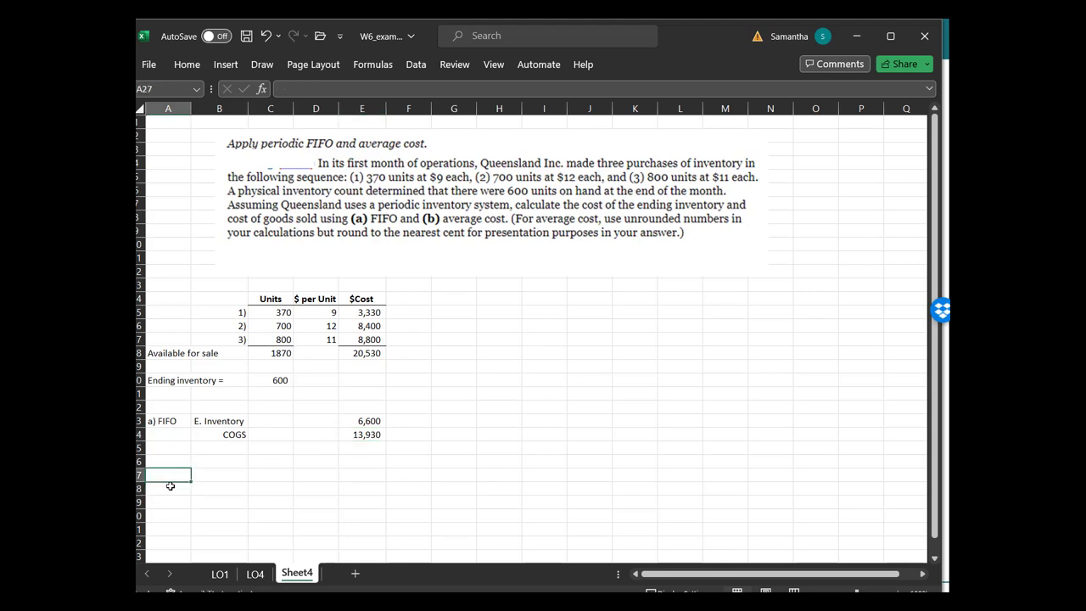
type("b) W")
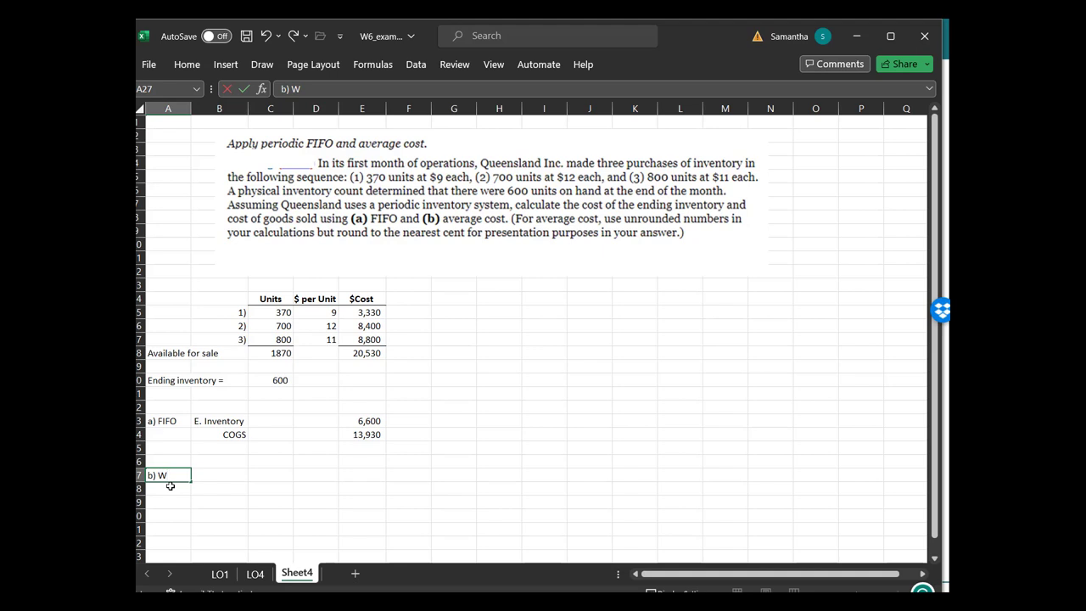
type(". Avg.")
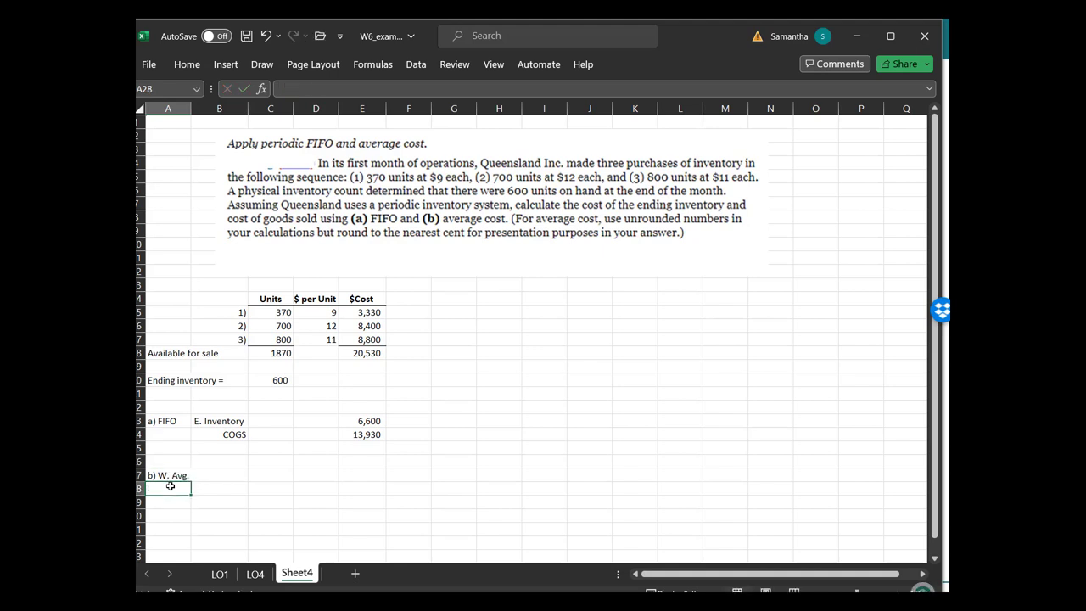
key("Tab")
left_click_drag(233, 433, 229, 422)
key("ctrl+c")
left_click(227, 474)
key("ctrl+v")
left_click(270, 507)
Step: Add a 'Cost per unit' label in G27
left_click(450, 476)
type("=")
key("BackSpace")
type("Cost")
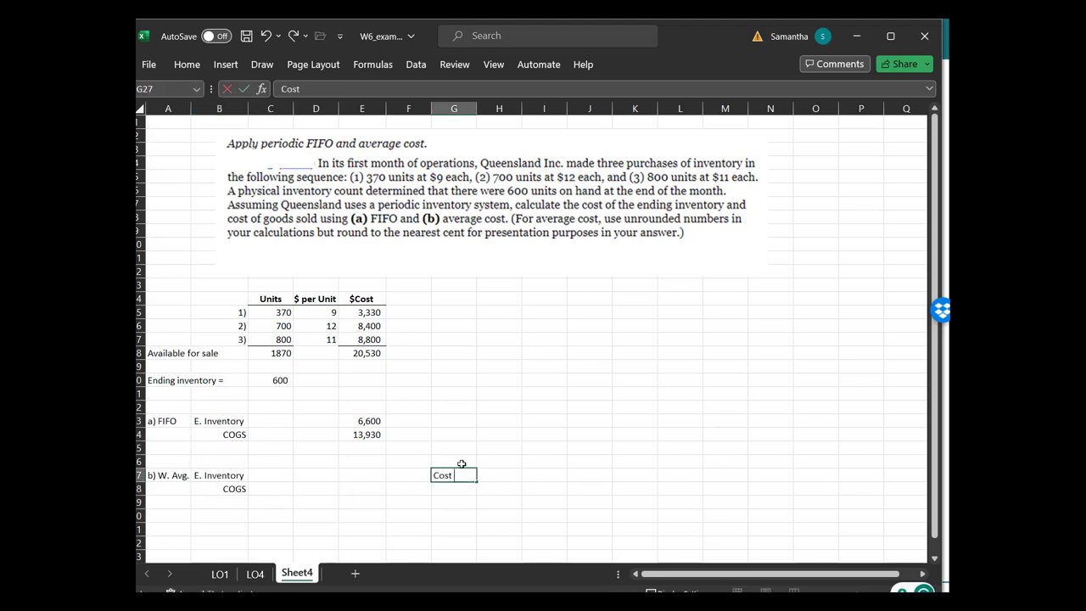
type(" per uni")
key("Tab")
key("Tab")
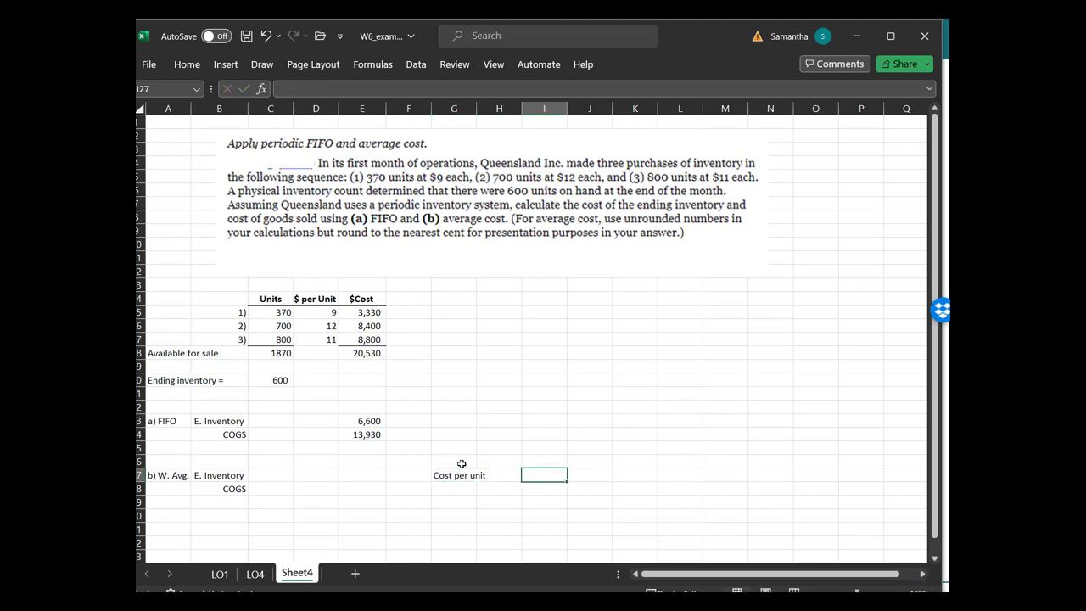
Step: Compute cost per unit in I27 as =E18/C18, giving 10.98
type("=")
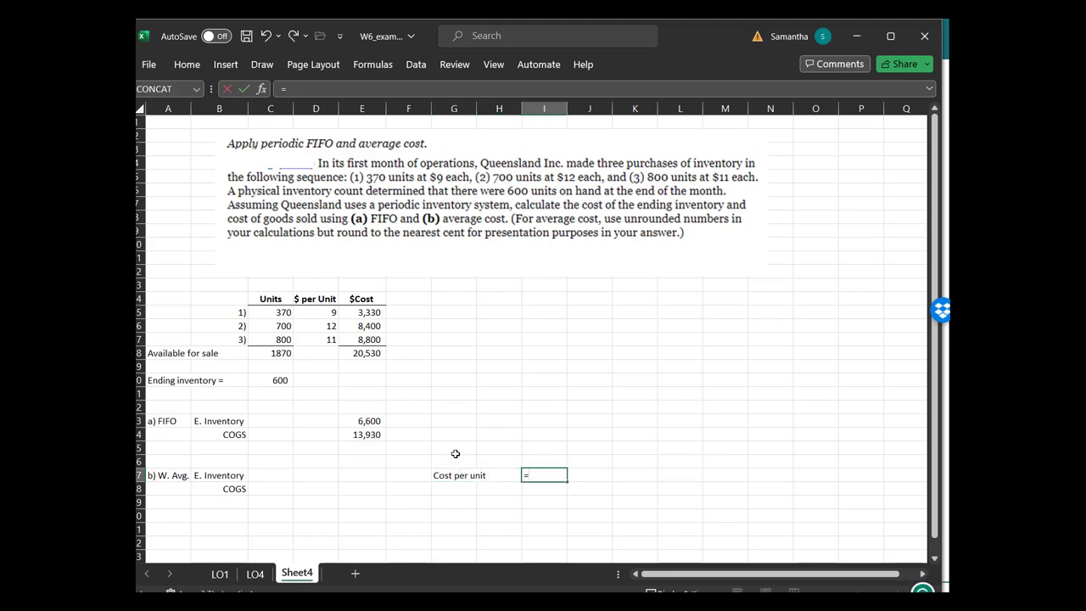
left_click(375, 352)
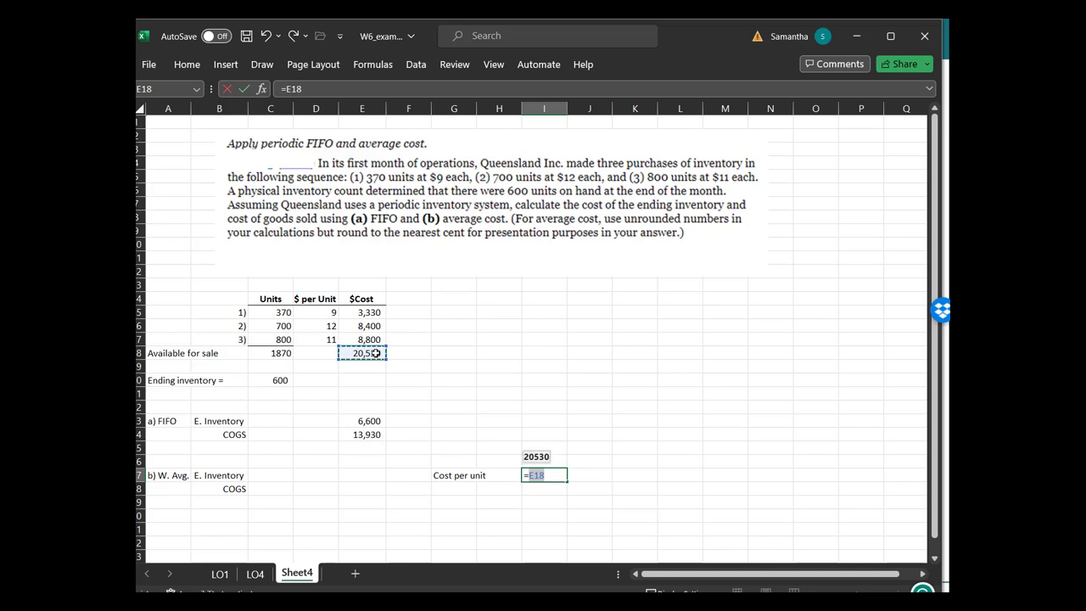
type("/")
key("Up")
key("Up")
key("Up")
key("Up")
key("Up")
key("Up")
key("Up")
key("Up")
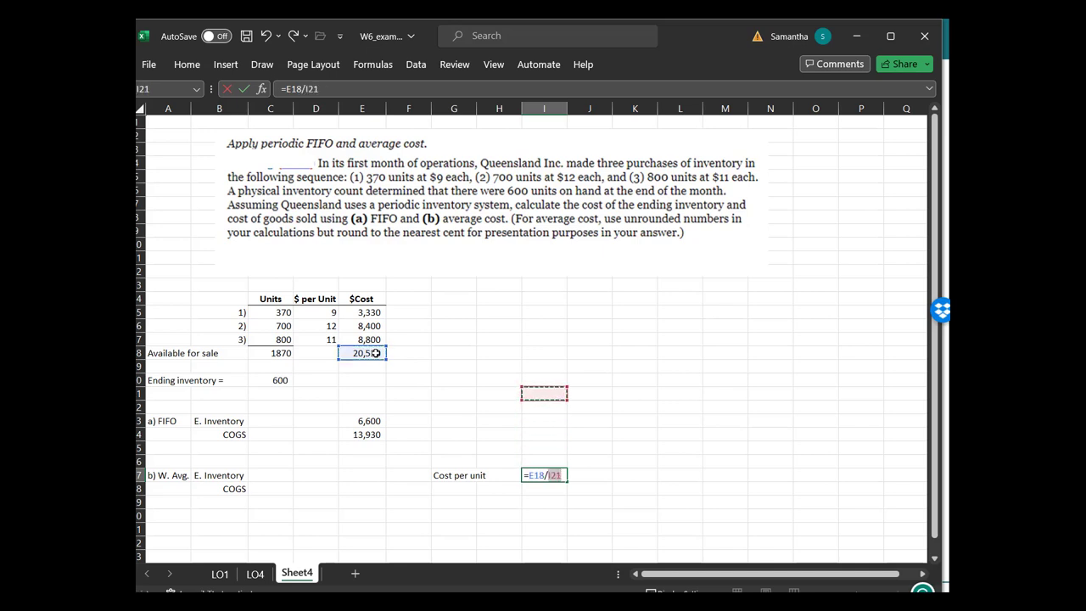
key("Left")
key("Left")
key("Left")
key("Left")
key("Left")
key("Up")
key("Left")
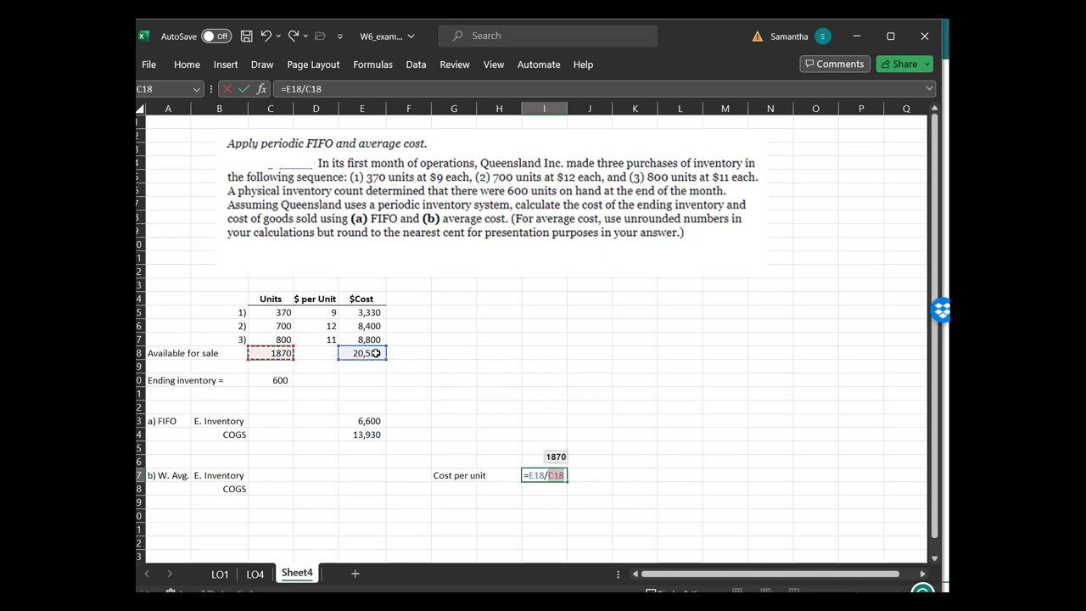
key("Return")
key("Up")
key("Right")
key("Left")
key("Left")
key("Left")
key("Left")
key("Left")
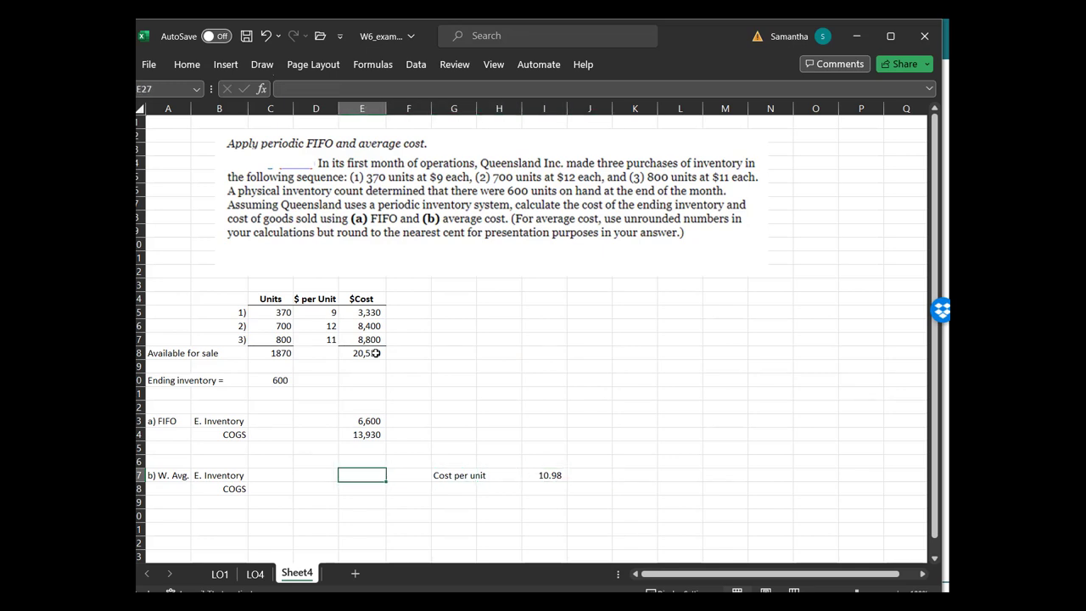
Step: Enter weighted-average ending inventory in E27 as =C20*I27, giving 6,587
type("=")
key("Up")
key("Up")
key("Up")
key("Up")
key("Up")
key("Up")
key("Up")
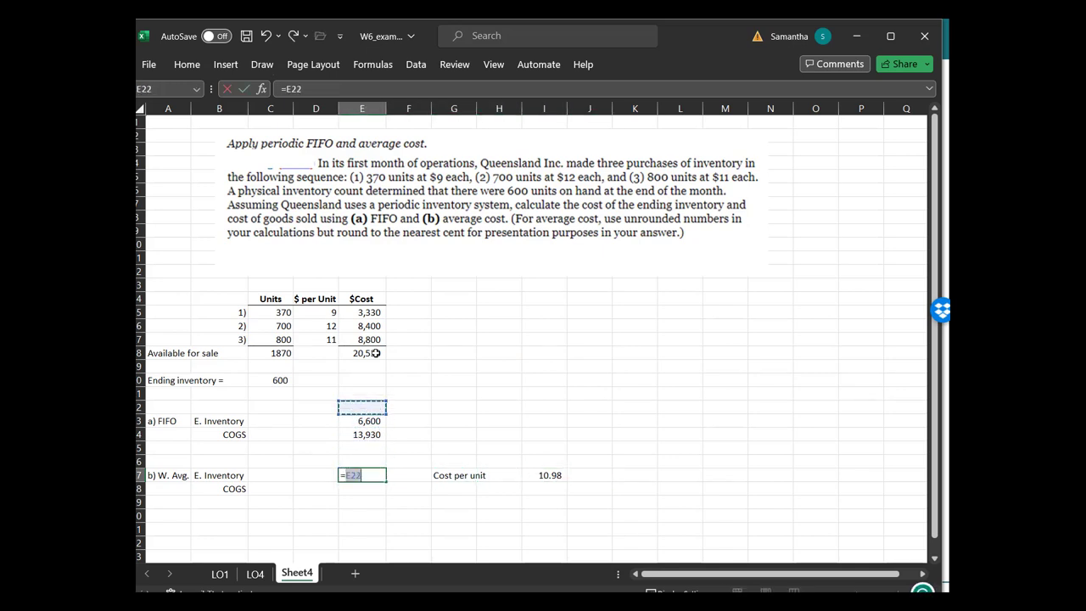
key("Left")
key("Left")
type("*")
left_click(545, 475)
key("Return")
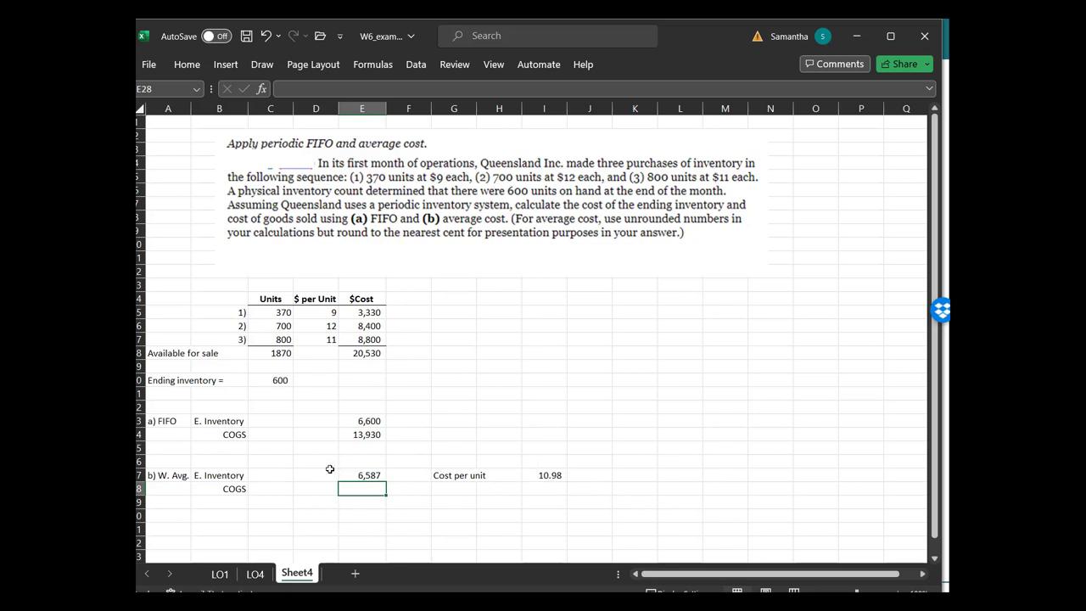
Step: Copy the 600 ending units from C20 into C27
left_click(275, 381)
key("ctrl+c")
left_click(273, 477)
key("ctrl+v")
Step: Move the 10.98 cost per unit formula from I27 to D27
left_click(543, 475)
right_click(542, 477)
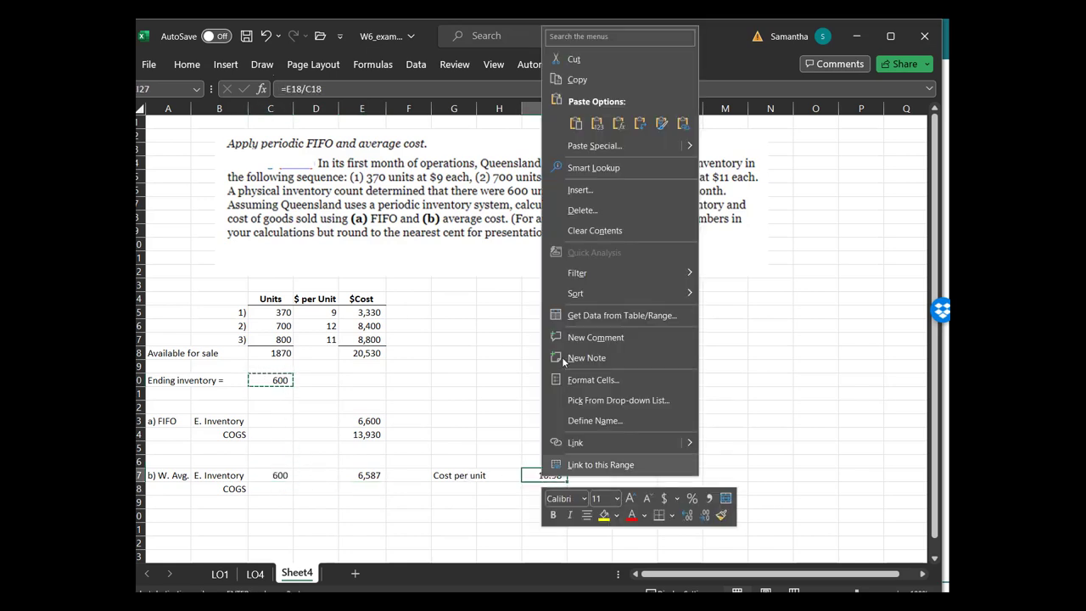
left_click(577, 58)
left_click(315, 475)
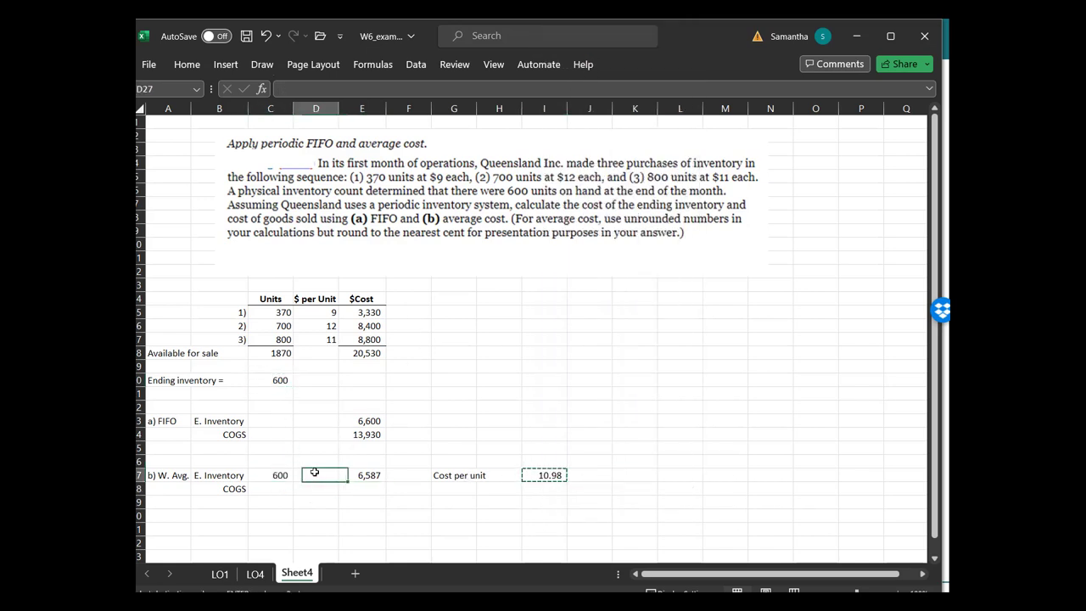
key("ctrl+v")
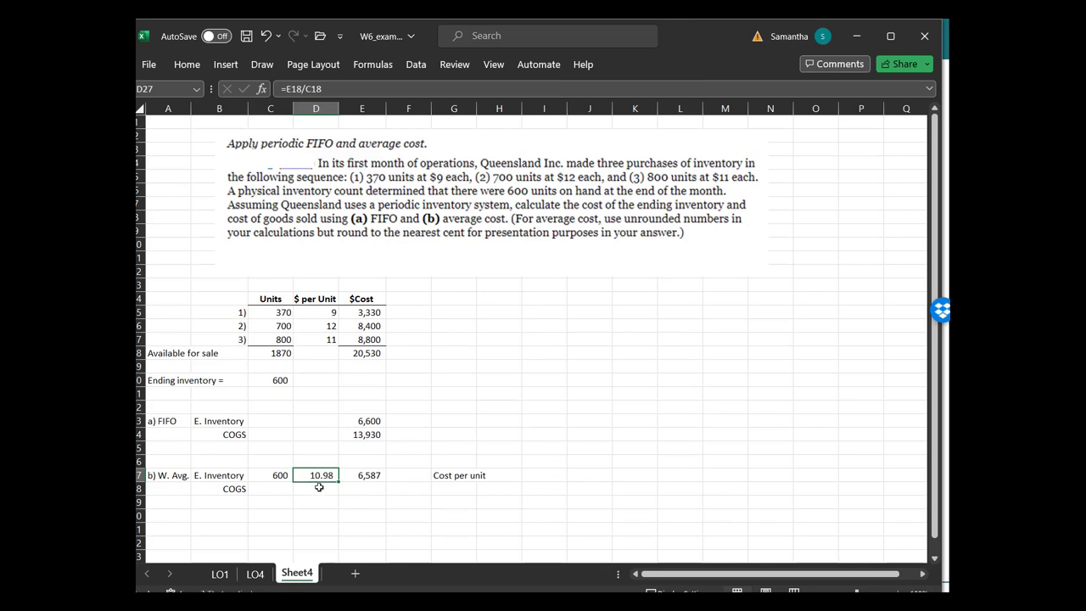
left_click(505, 461)
double_click(335, 477)
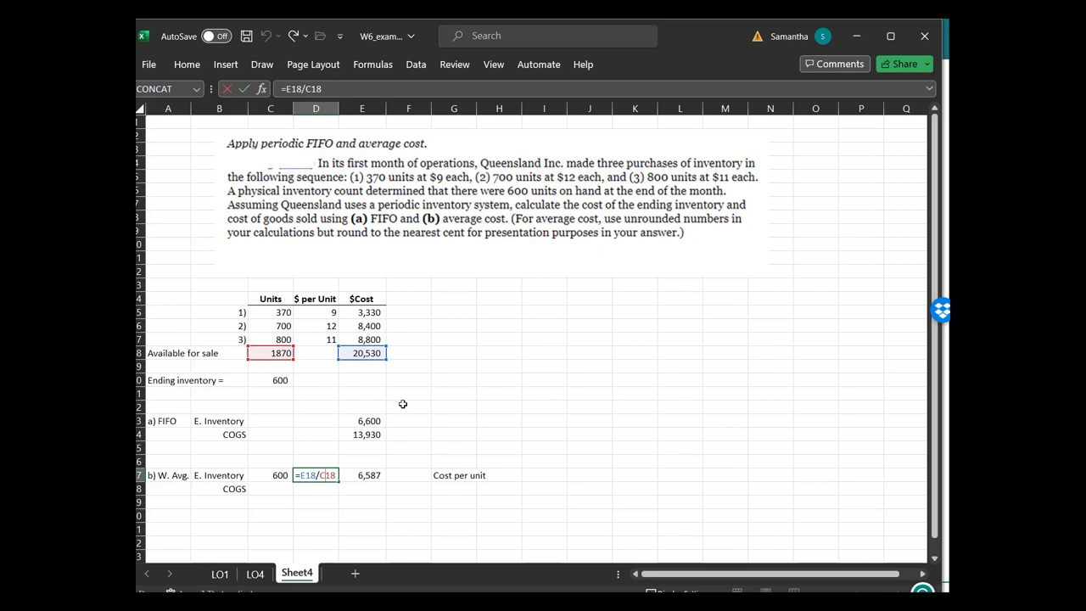
key("Return")
Step: Edit E27 to =C27*D27, keeping 6,587 as ending inventory
double_click(368, 475)
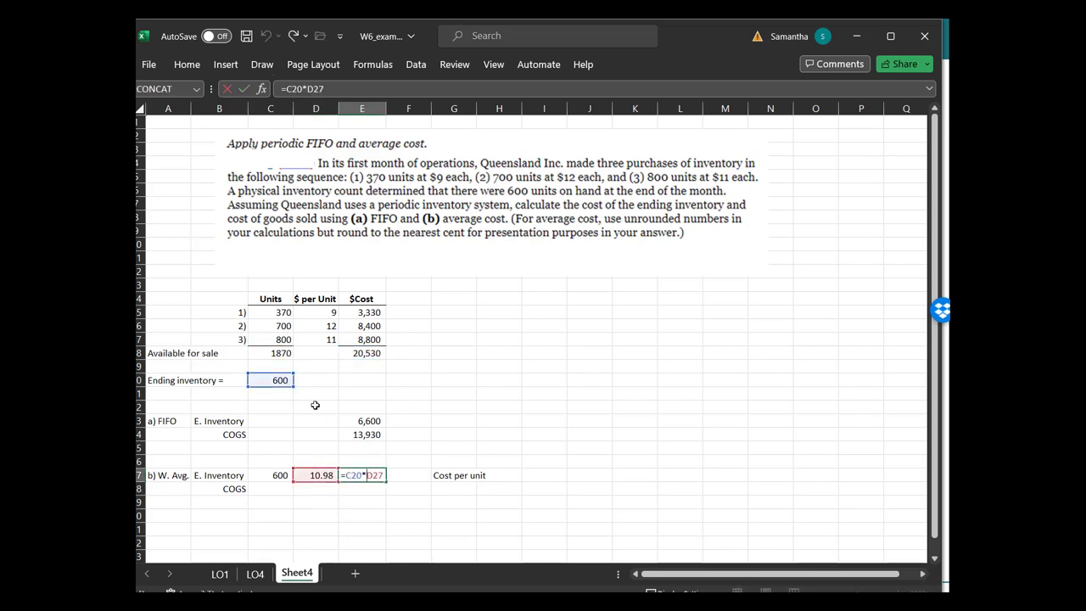
left_click_drag(276, 373, 289, 477)
key("Return")
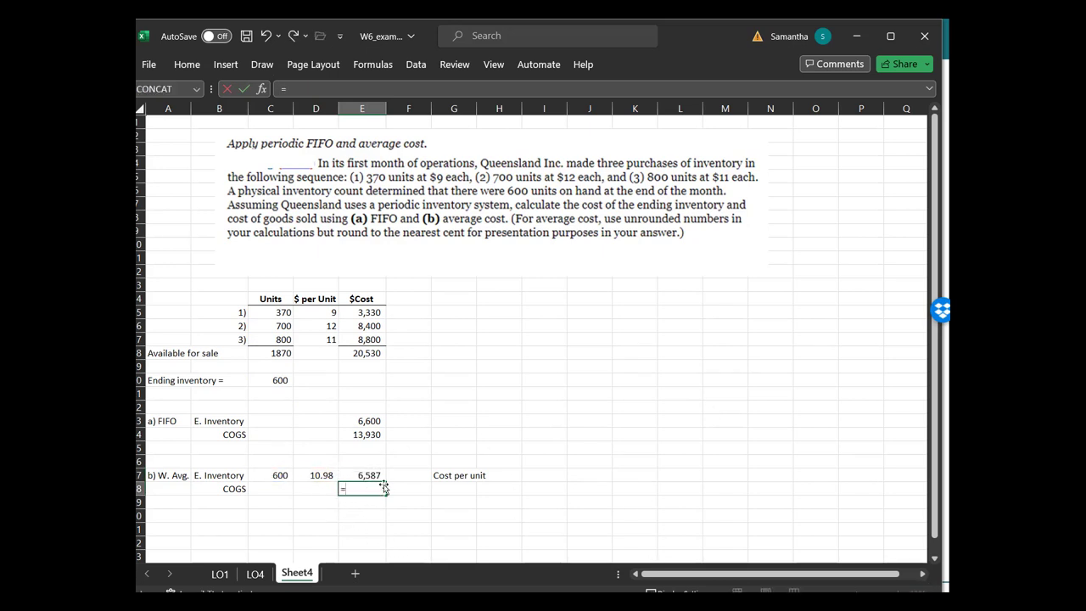
Step: Enter =E18-E27 in E28, giving weighted-average COGS of 13,943
key("Up")
key("Up")
key("Up")
key("Up")
key("Up")
key("Up")
key("Up")
key("Up")
key("Up")
key("Up")
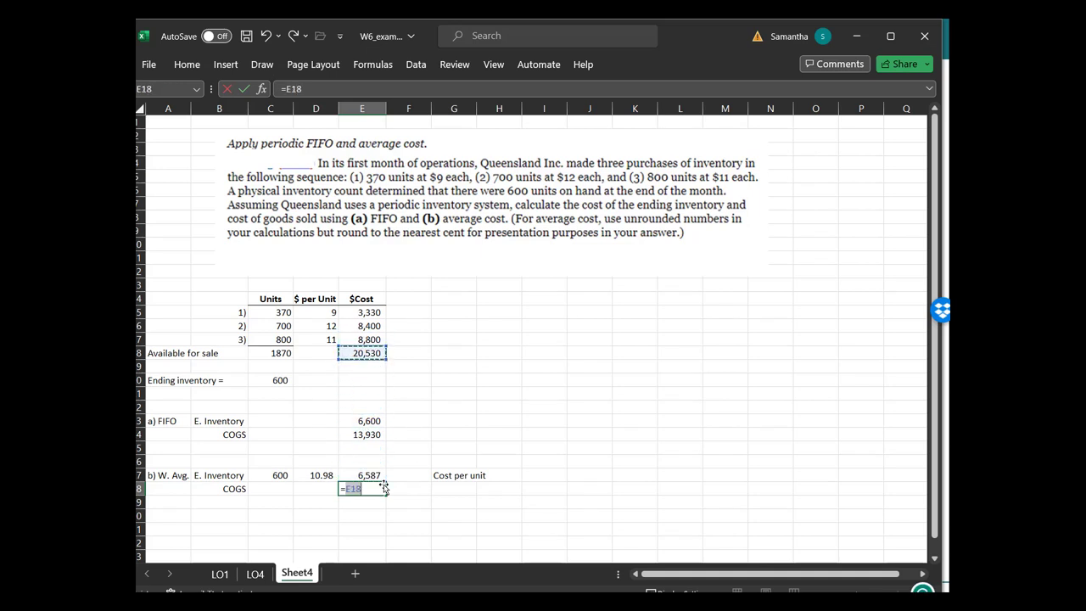
type("-")
key("Up")
key("Return")
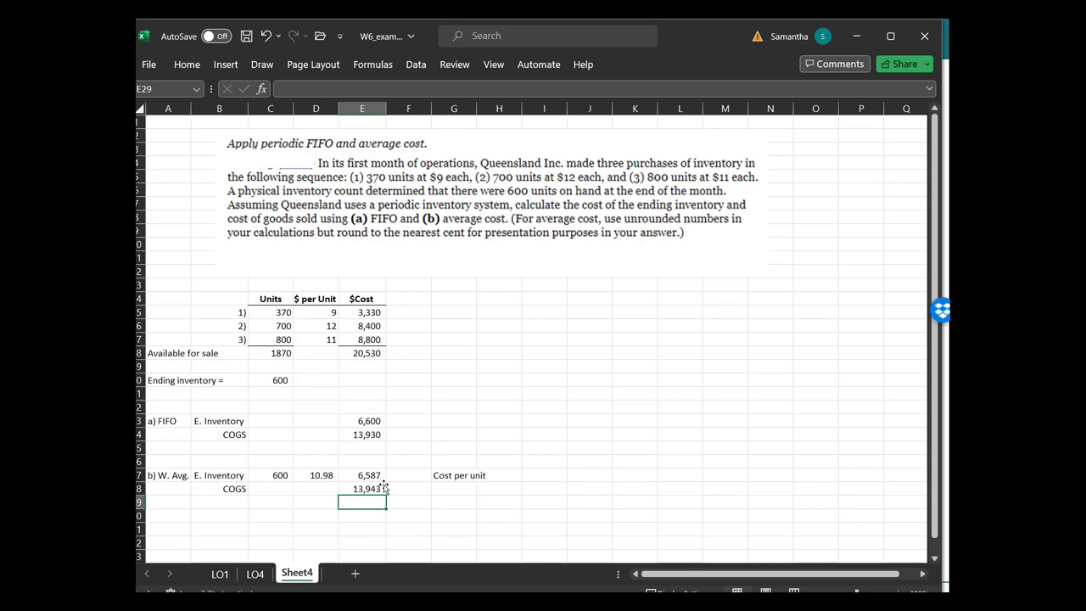
Step: Format E27:E28 as whole numbers after briefly adding two decimal places
left_click(382, 488)
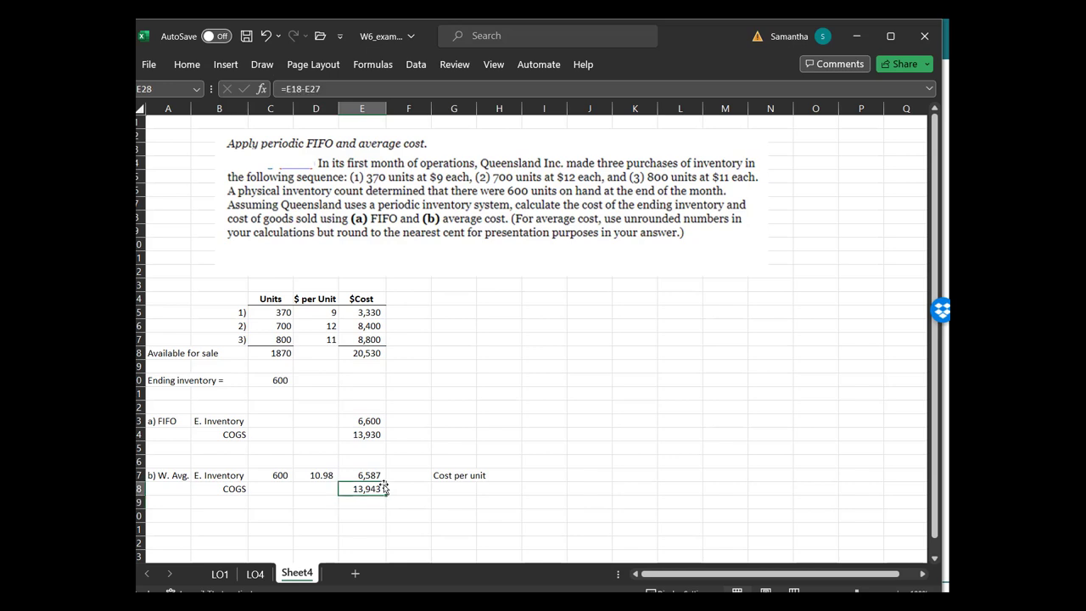
key("Up")
key("shift+Down")
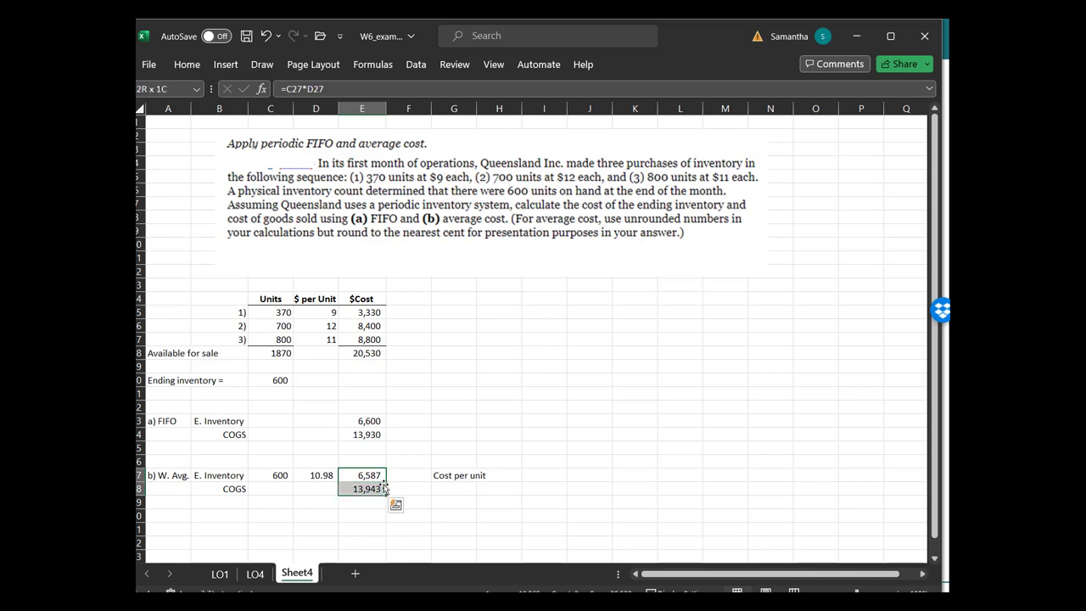
left_click(190, 65)
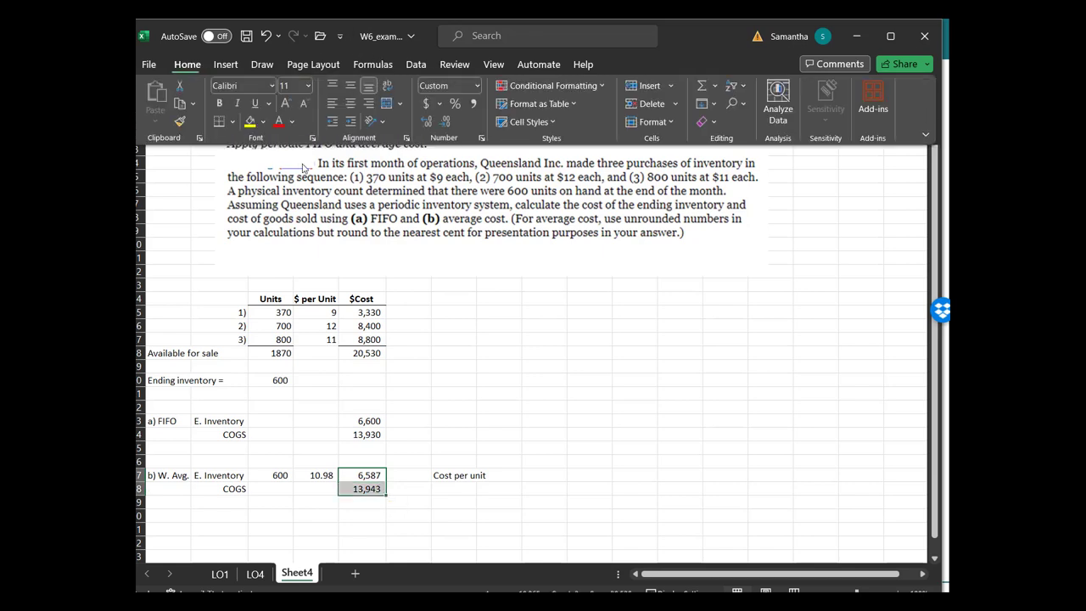
left_click(429, 123)
left_click(428, 123)
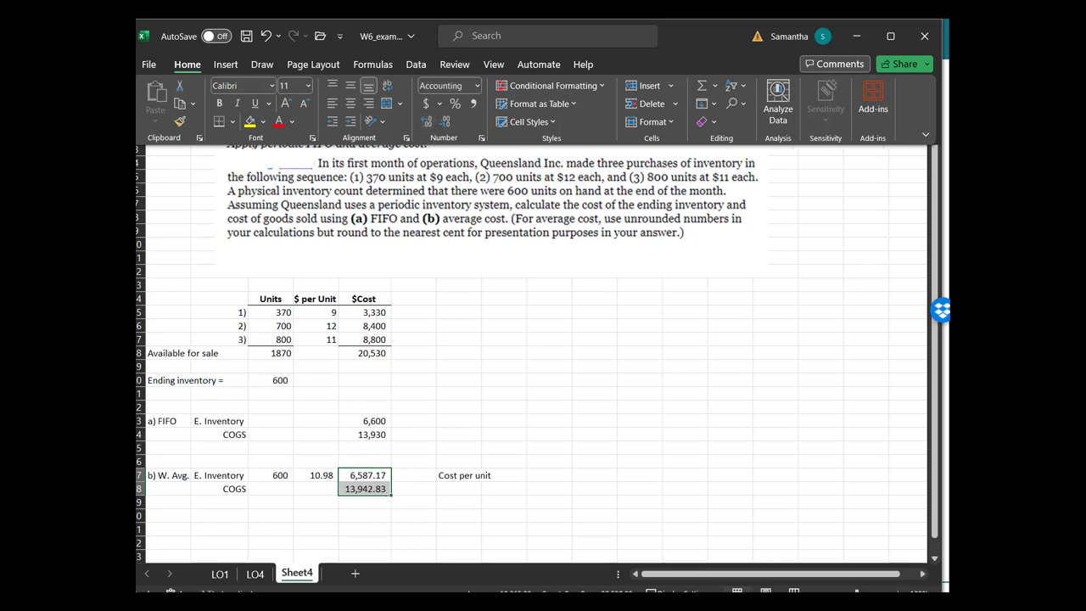
left_click(444, 123)
left_click(444, 123)
key("ctrl+F1")
left_click(458, 477)
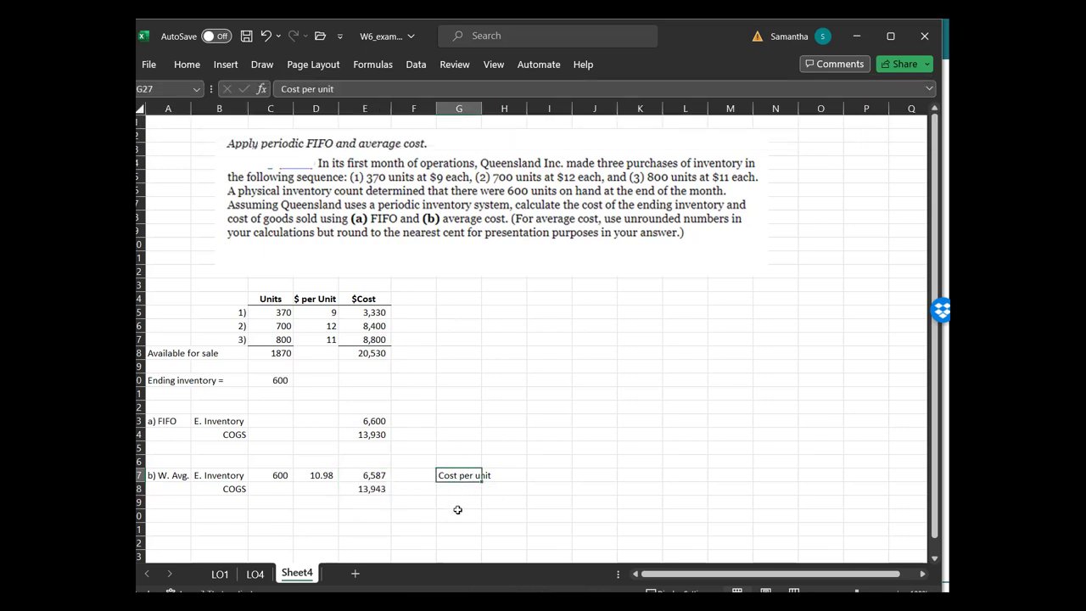